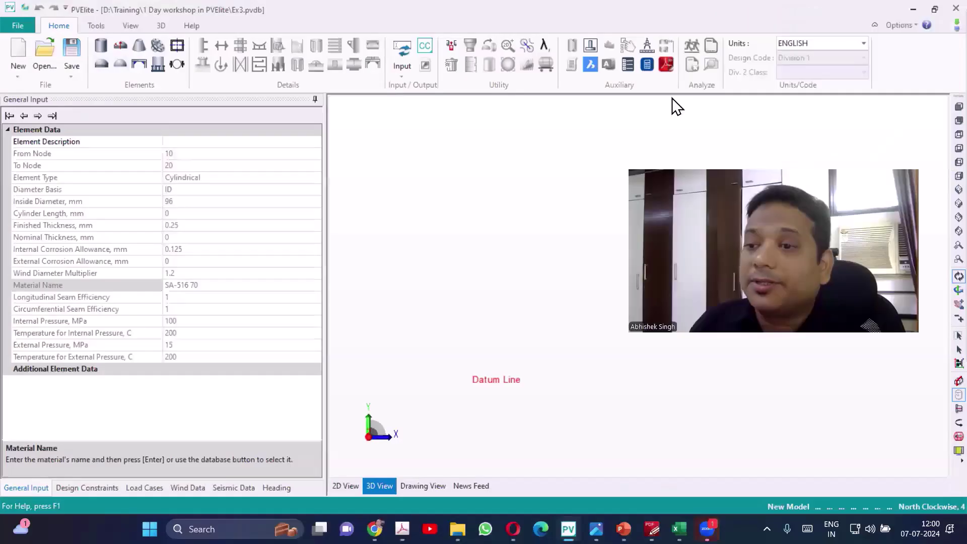
Pick SI_ASME from the Units list and accept the unit conversion constants
{"action": "left_click", "coordinate": [863, 43]}
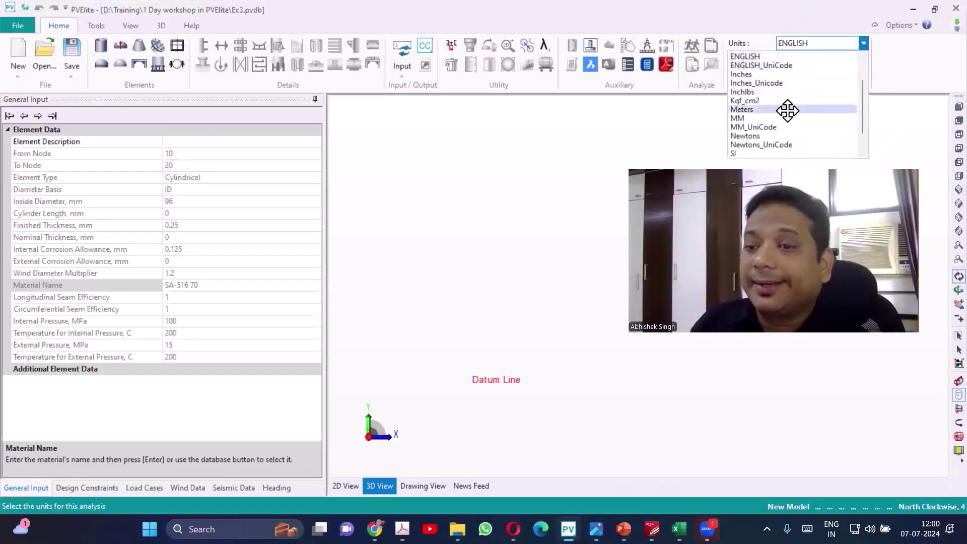
{"action": "scroll", "coordinate": [787, 109], "scroll_direction": "down", "scroll_amount": 3}
{"action": "left_click", "coordinate": [743, 136]}
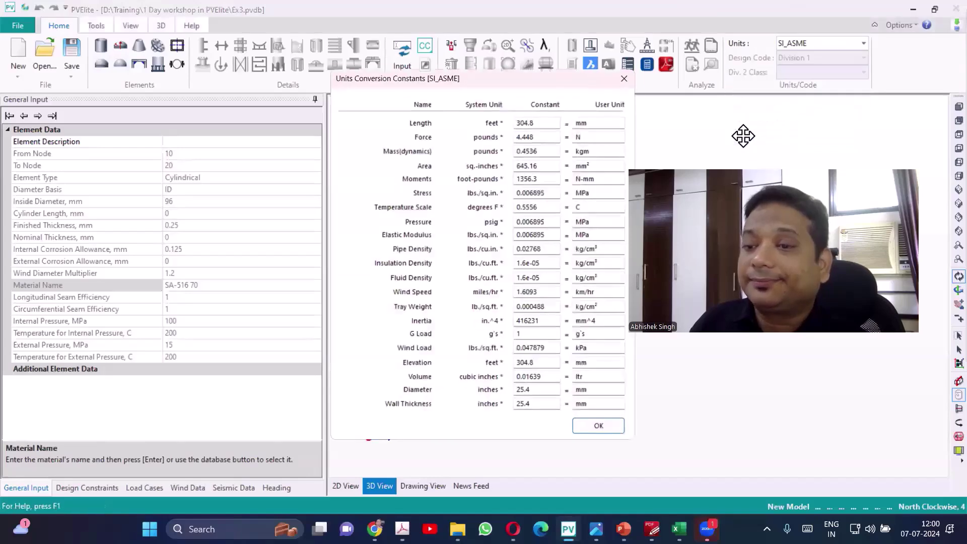
{"action": "left_click", "coordinate": [614, 432]}
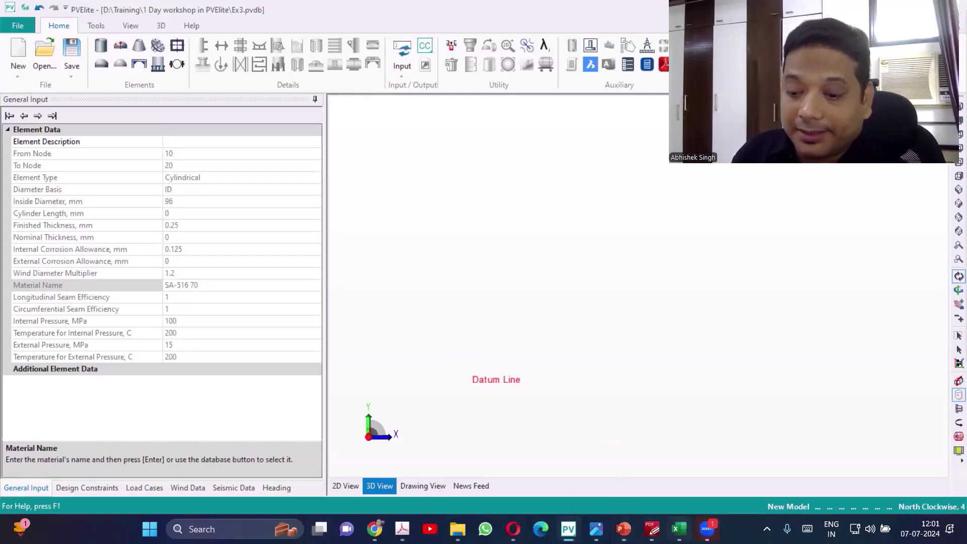
{"action": "mouse_move", "coordinate": [678, 529]}
{"action": "mouse_move", "coordinate": [402, 528]}
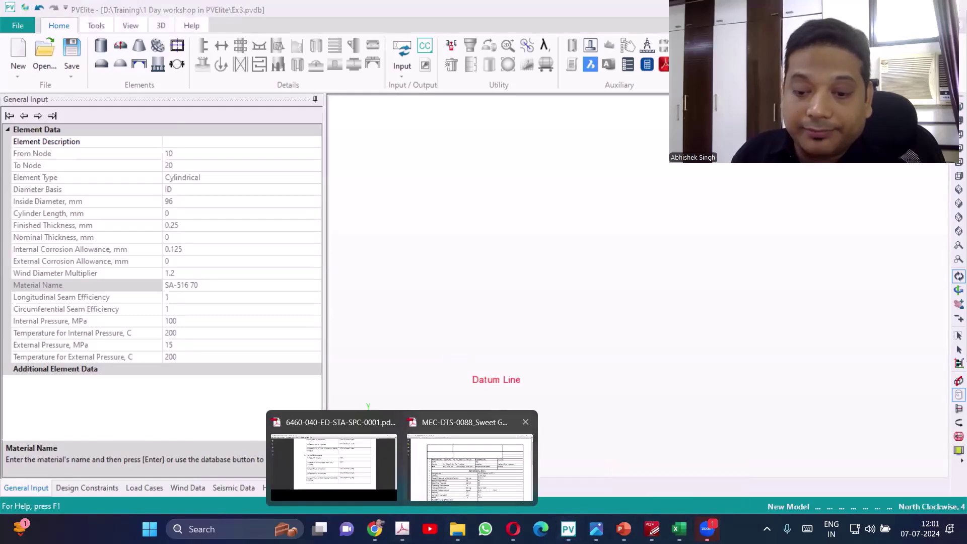
{"action": "left_click", "coordinate": [442, 446]}
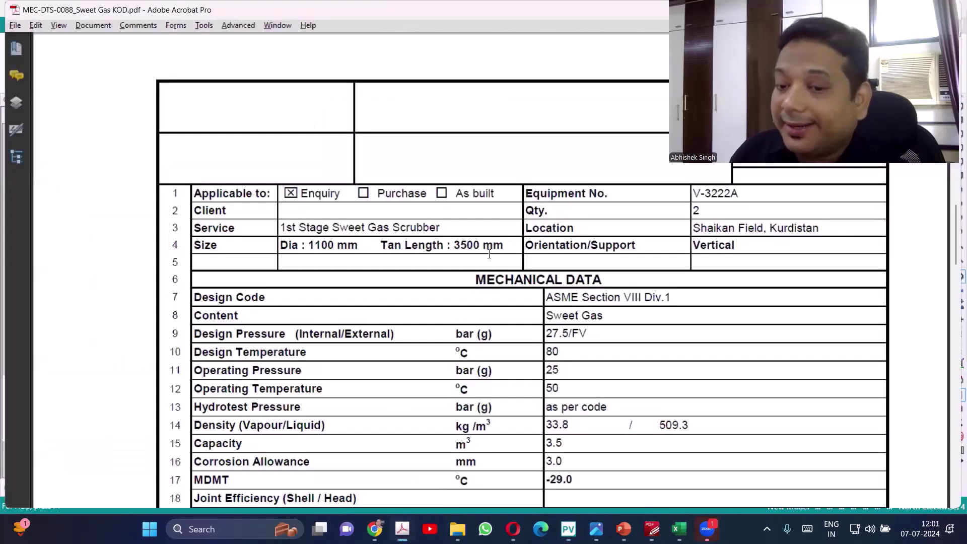
{"action": "key", "text": "alt+Tab"}
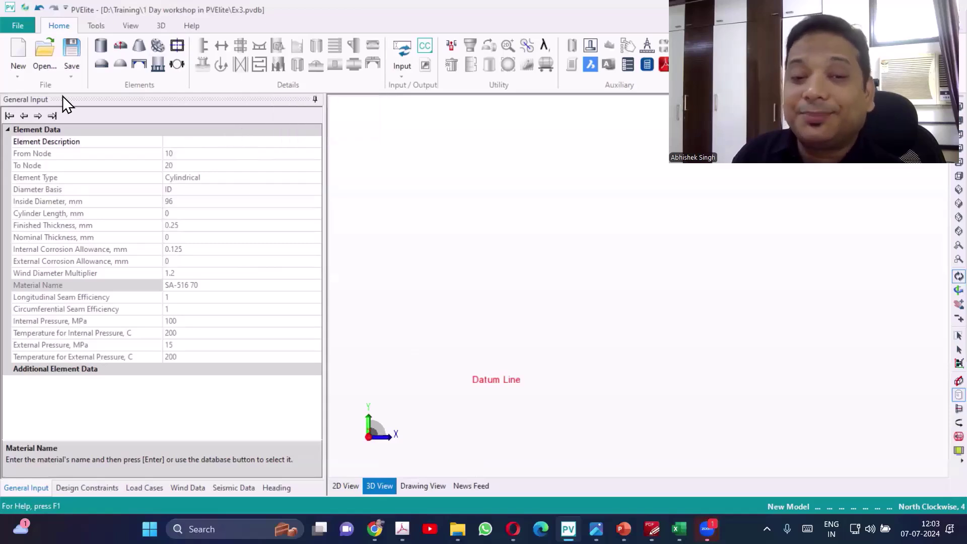
Insert an elliptical head as the vessel's first element and zoom in on it
{"action": "left_click", "coordinate": [103, 67]}
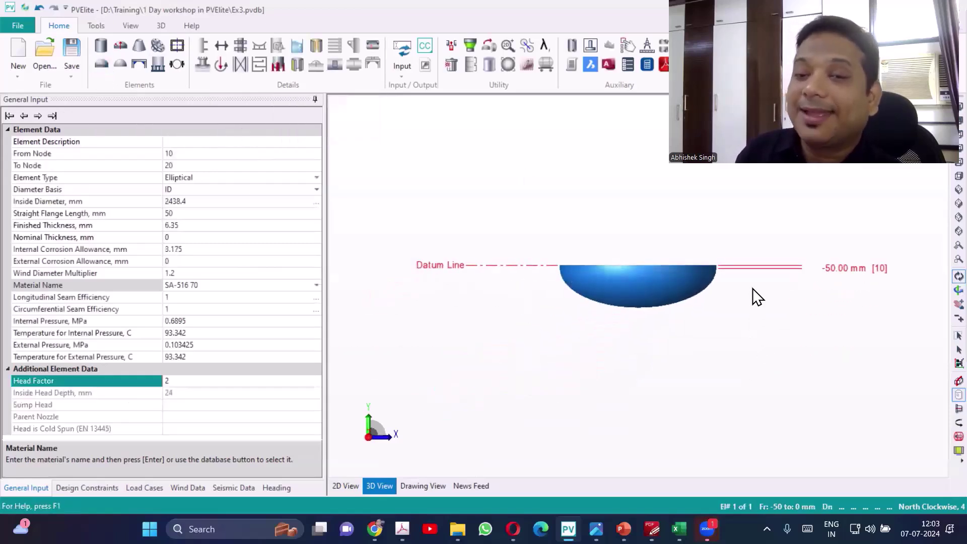
{"action": "scroll", "coordinate": [752, 288], "scroll_direction": "up", "scroll_amount": 2}
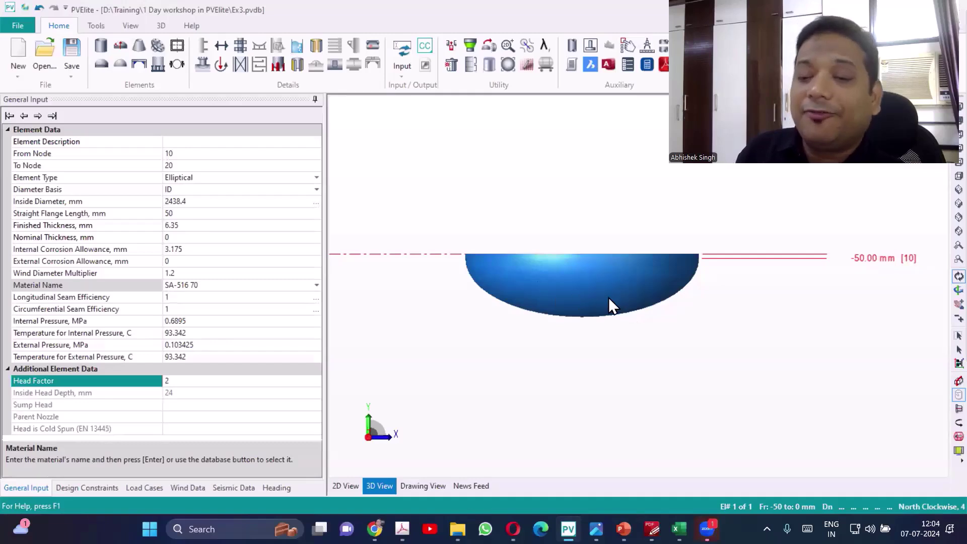
{"action": "scroll", "coordinate": [608, 297], "scroll_direction": "up", "scroll_amount": 1}
Describe the head as 'Bottom Head' and give it a 1100 mm inside diameter
{"action": "left_click", "coordinate": [229, 151]}
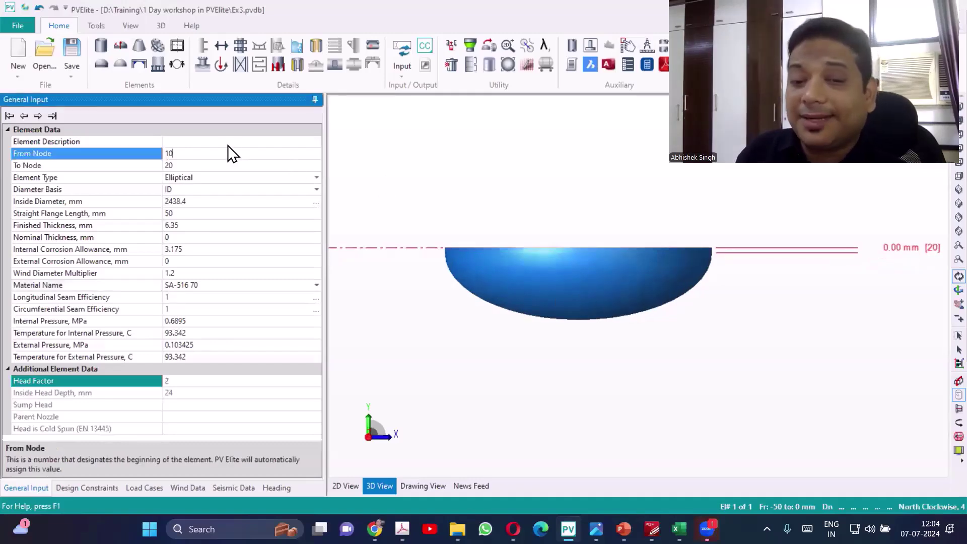
{"action": "left_click", "coordinate": [224, 141]}
{"action": "type", "text": "B"}
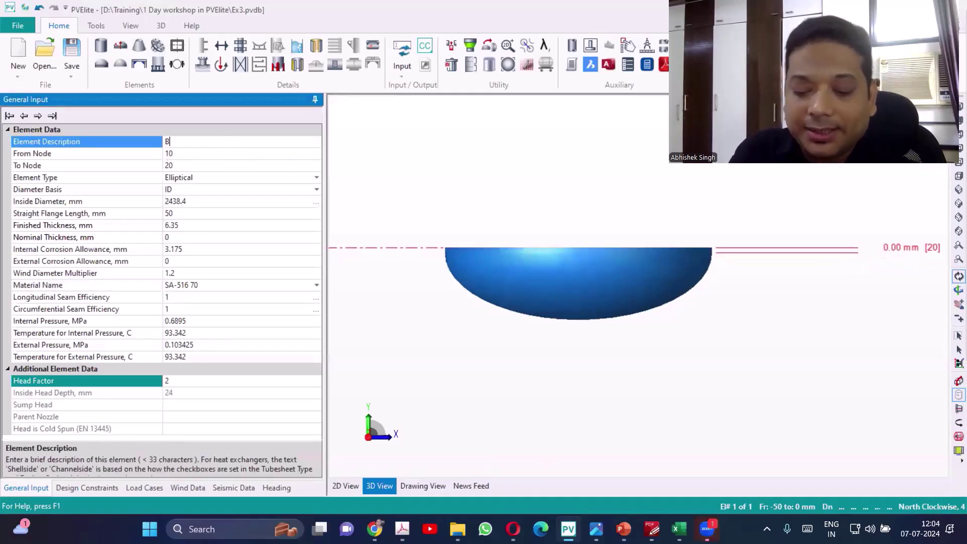
{"action": "type", "text": "ottom Head"}
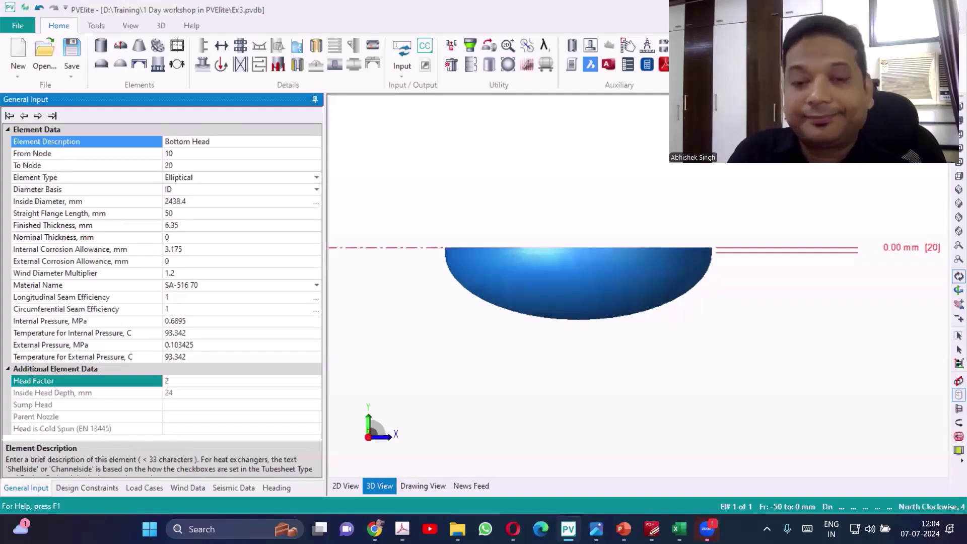
{"action": "key", "text": "Return"}
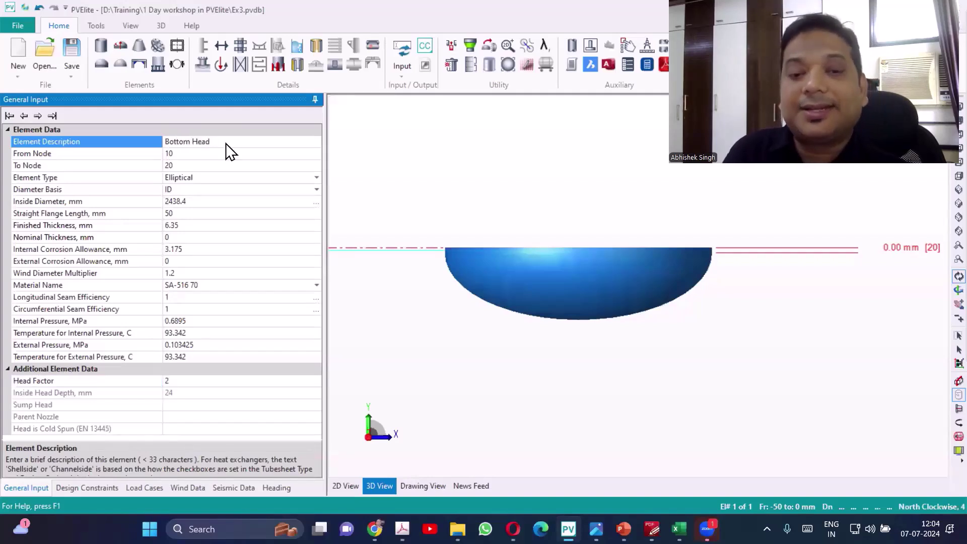
{"action": "key", "text": "Down"}
{"action": "key", "text": "Down"}
{"action": "key", "text": "Down"}
{"action": "key", "text": "Down"}
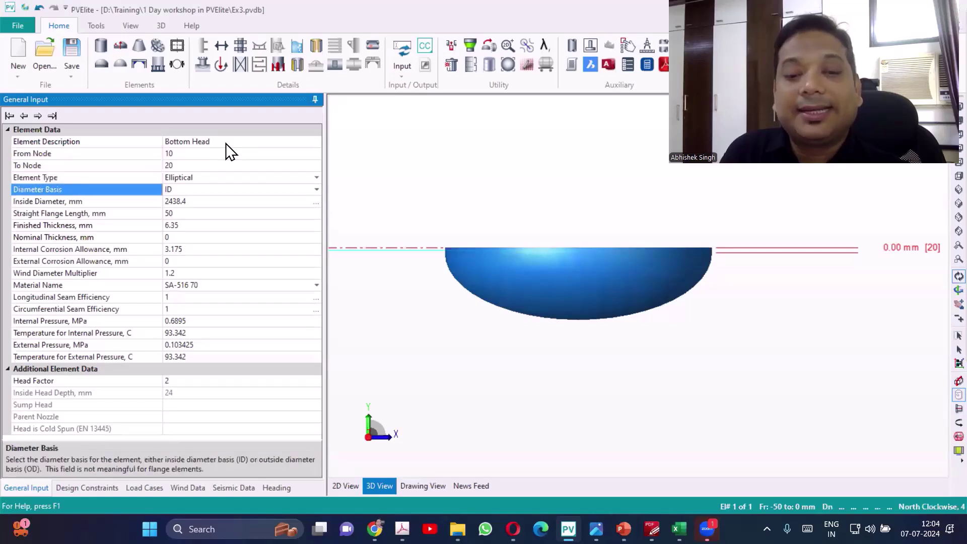
{"action": "key", "text": "Down"}
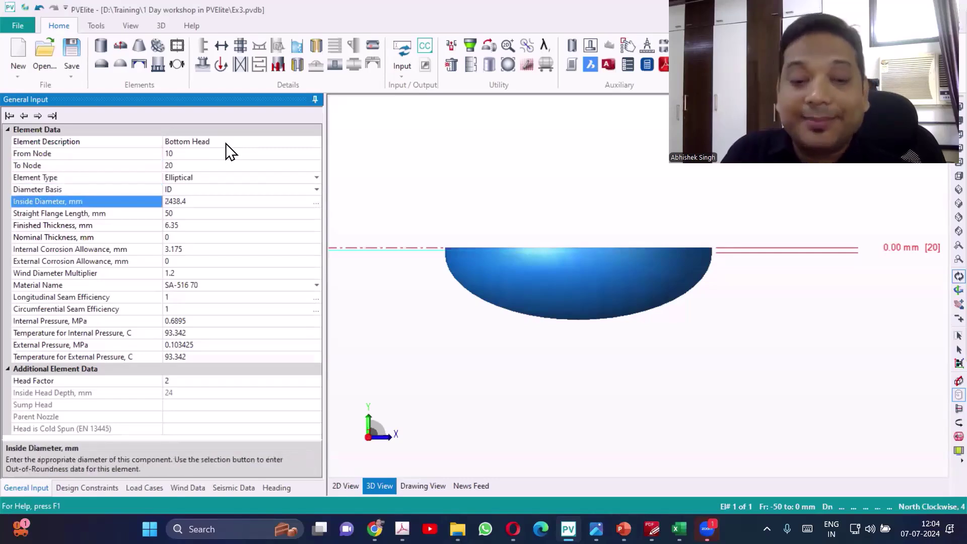
{"action": "type", "text": "1100"}
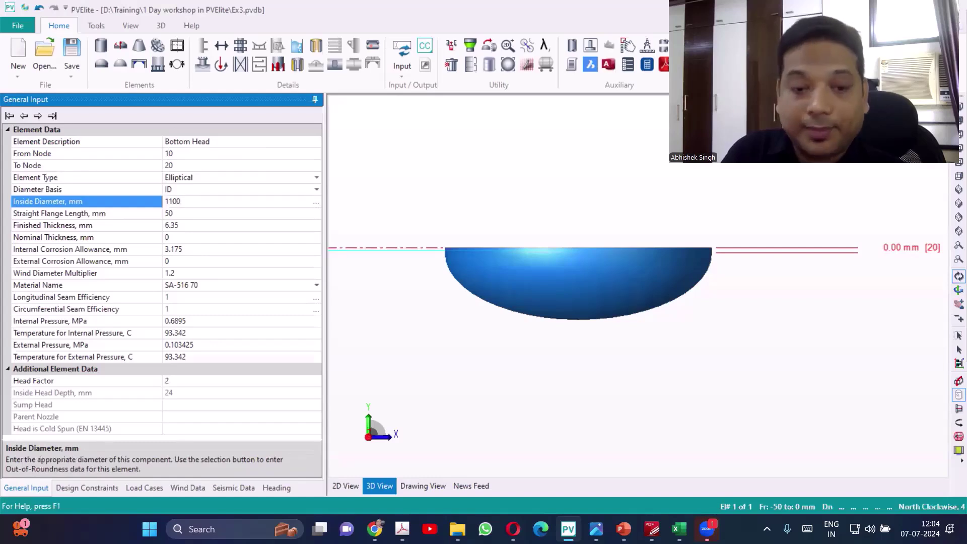
{"action": "key", "text": "Return"}
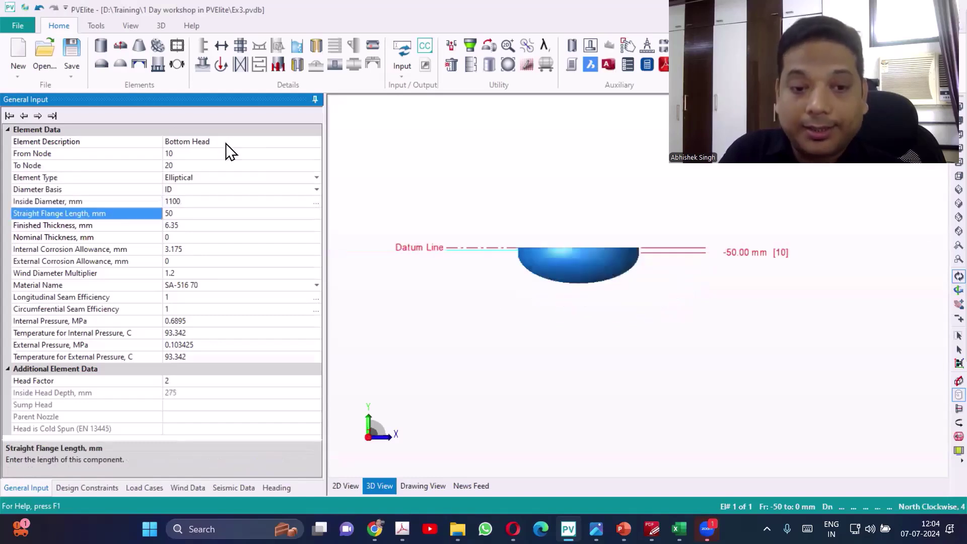
Set the head's internal corrosion allowance to 3 mm
{"action": "key", "text": "Down"}
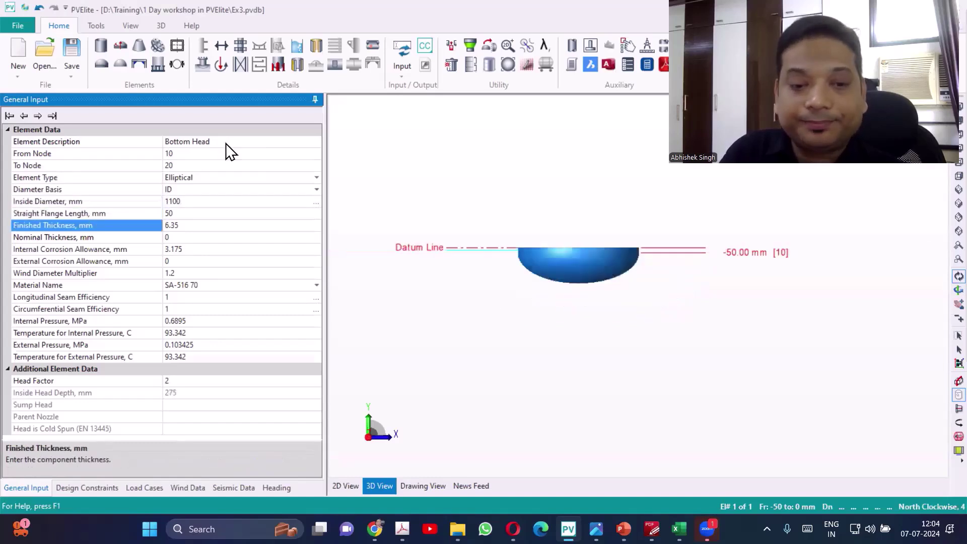
{"action": "key", "text": "Down"}
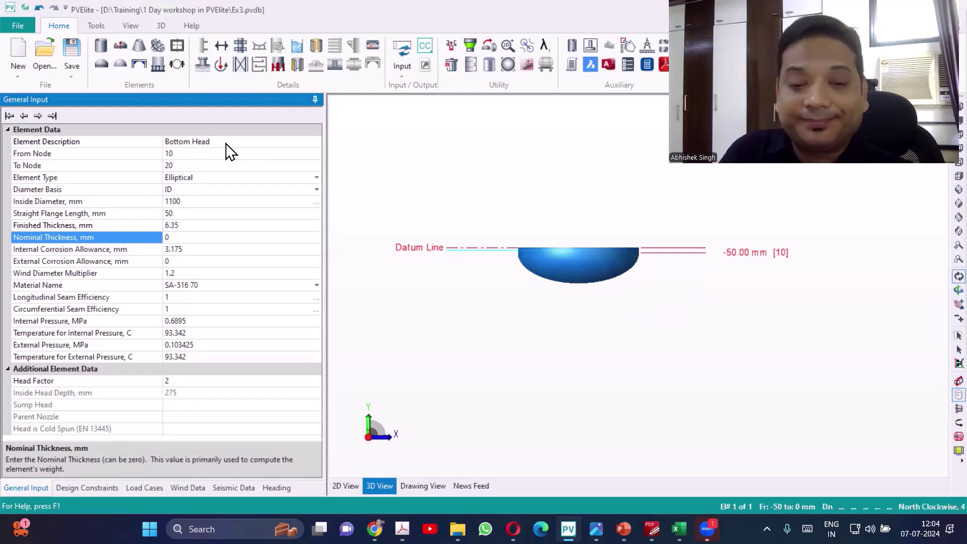
{"action": "key", "text": "Down"}
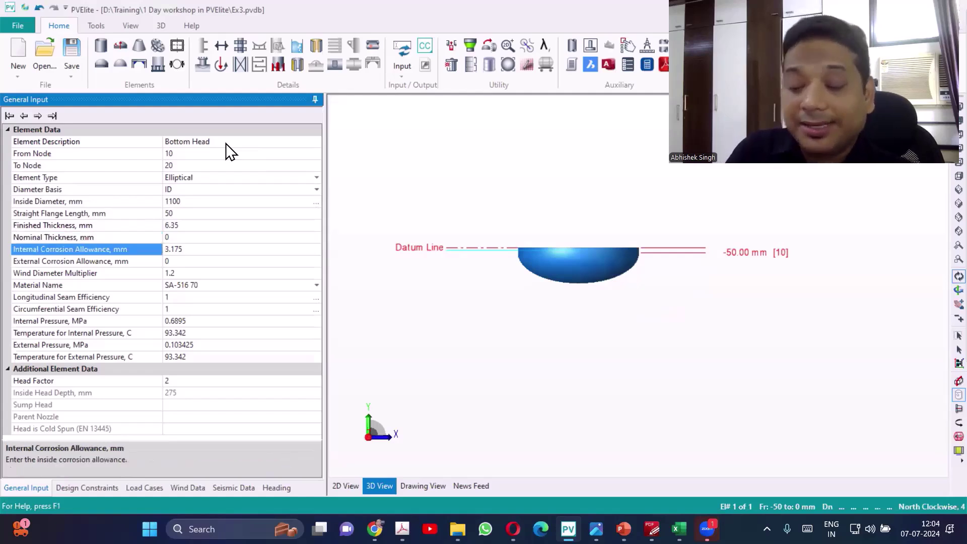
{"action": "type", "text": "3"}
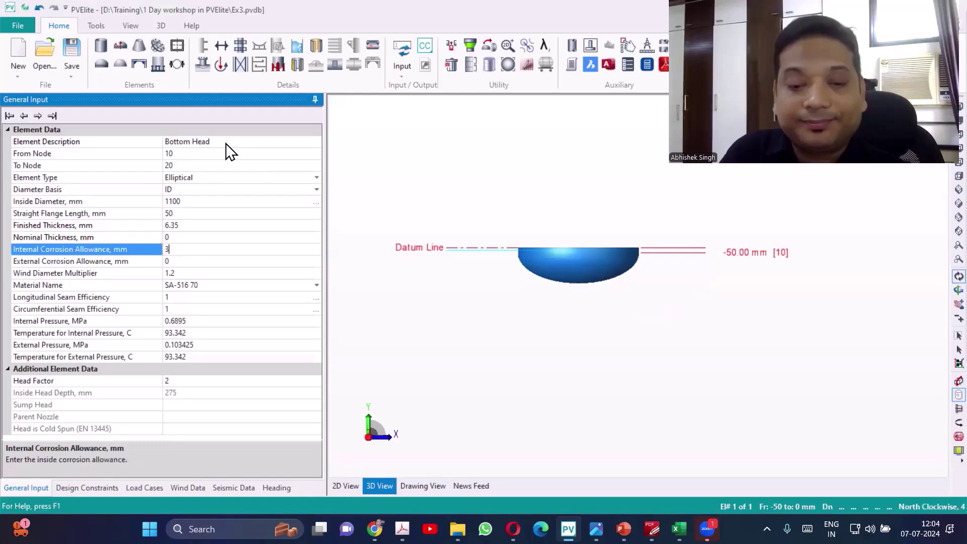
{"action": "key", "text": "Down"}
Glance at the Sweet Gas KOD data sheet, then return to the PV Elite model
{"action": "left_click", "coordinate": [225, 142]}
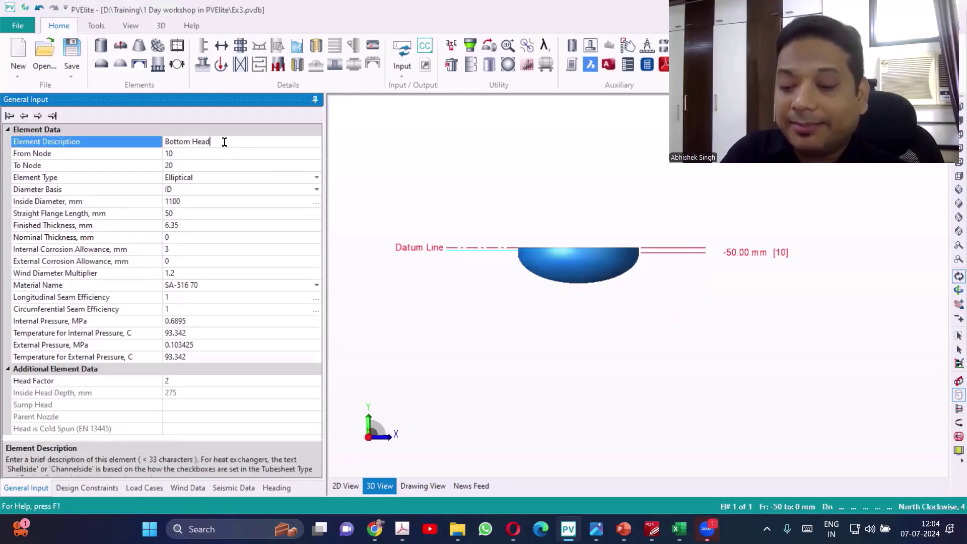
{"action": "left_click", "coordinate": [437, 260]}
{"action": "mouse_move", "coordinate": [402, 529]}
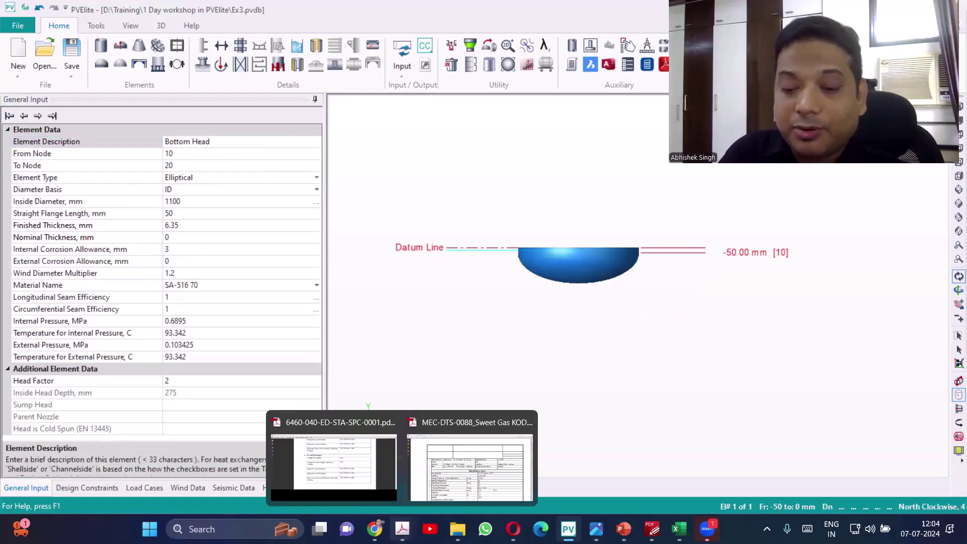
{"action": "left_click", "coordinate": [459, 466]}
{"action": "scroll", "coordinate": [633, 459], "scroll_direction": "down", "scroll_amount": 3}
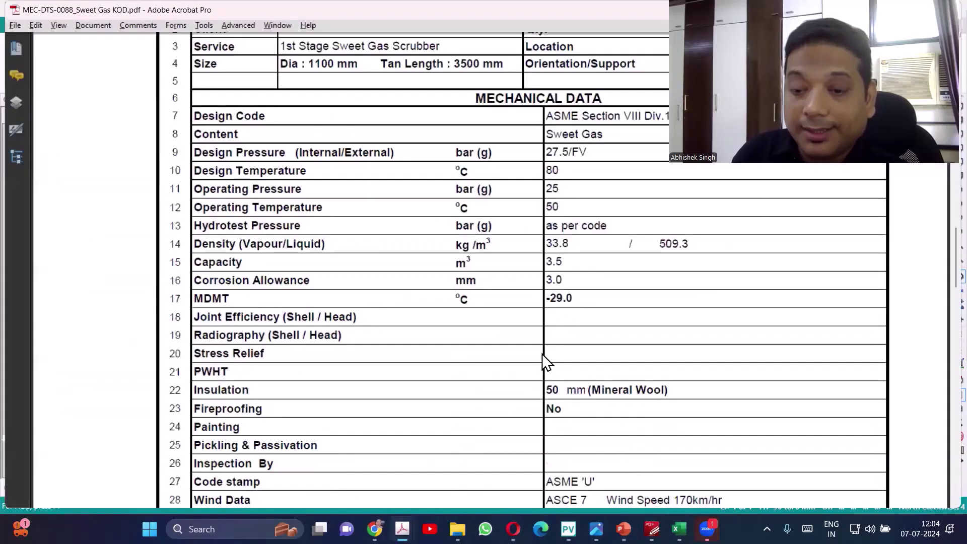
{"action": "key", "text": "alt+Tab"}
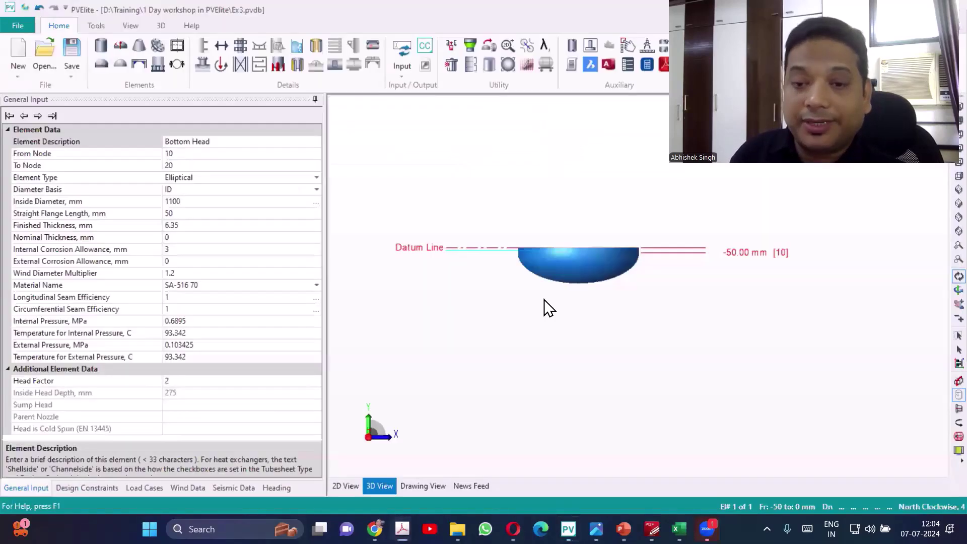
Check the Bottom Head's corrosion, wind and material rows, then open Longitudinal Seam Efficiency settings
{"action": "left_click", "coordinate": [200, 225]}
{"action": "left_click", "coordinate": [196, 250]}
{"action": "left_click", "coordinate": [180, 260]}
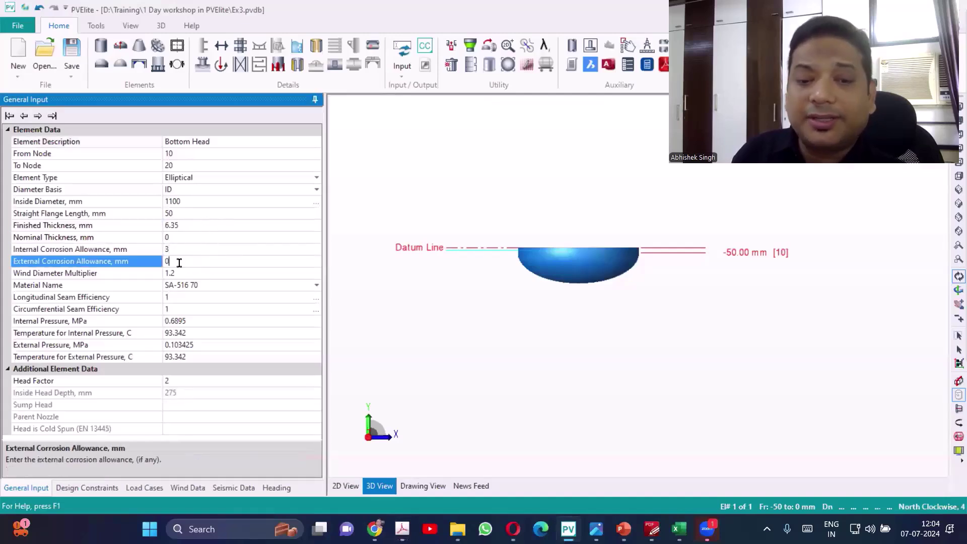
{"action": "left_click", "coordinate": [182, 273]}
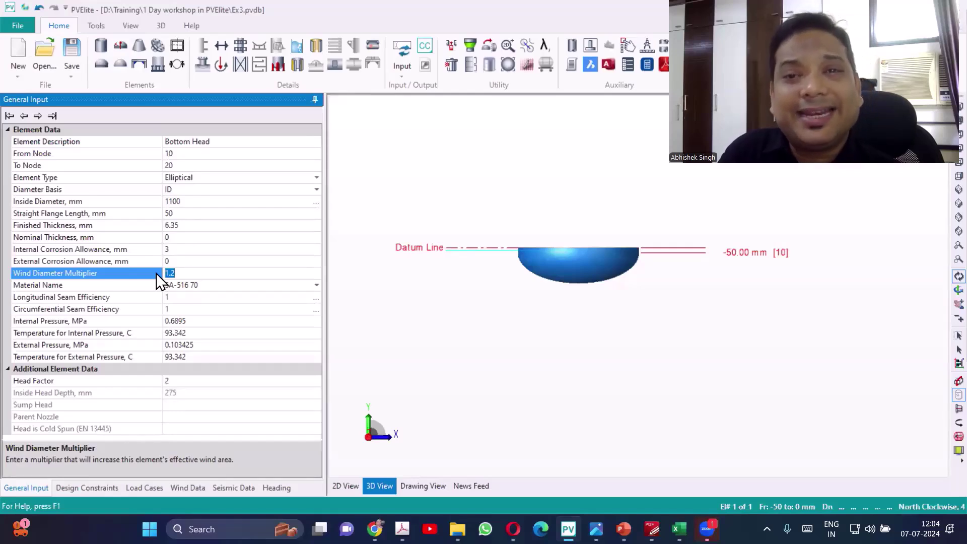
{"action": "left_click", "coordinate": [215, 285]}
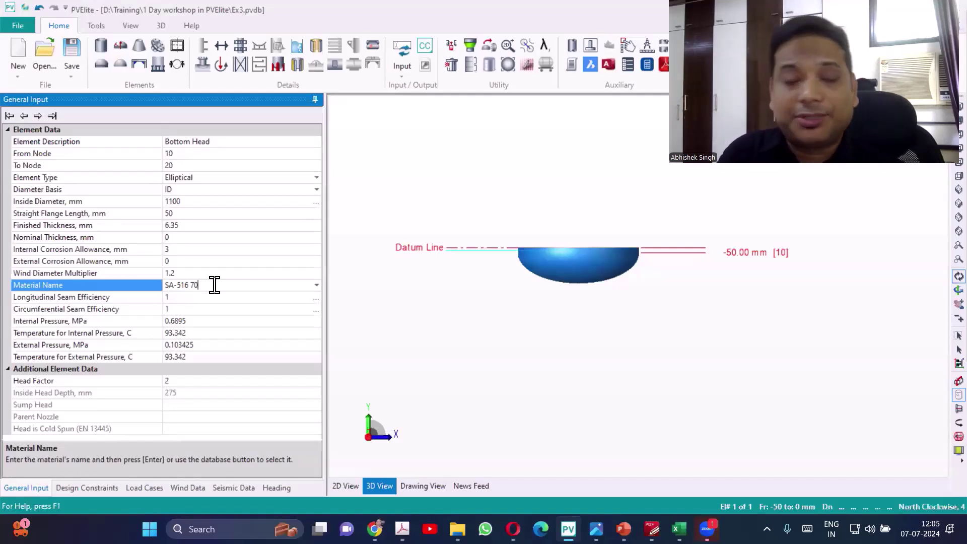
{"action": "left_click", "coordinate": [192, 299]}
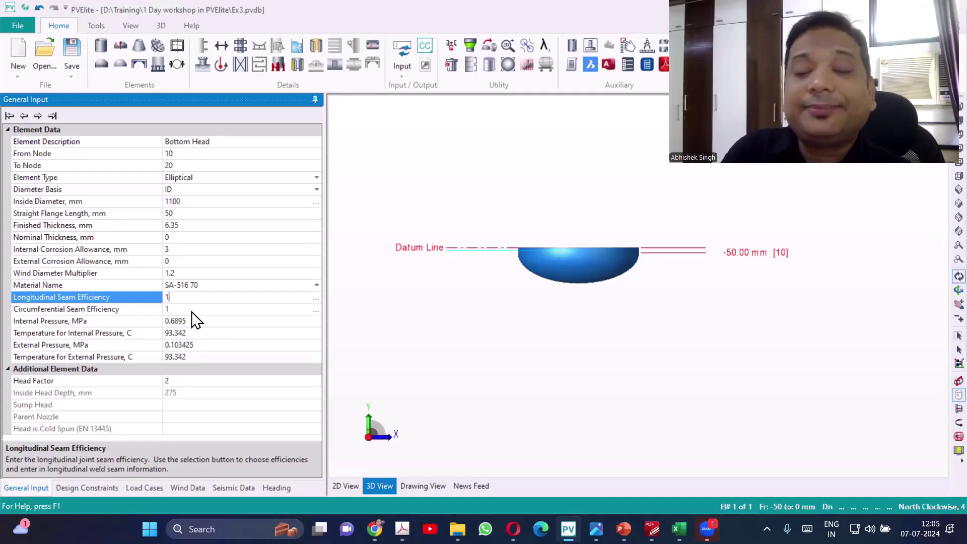
{"action": "left_click", "coordinate": [317, 298]}
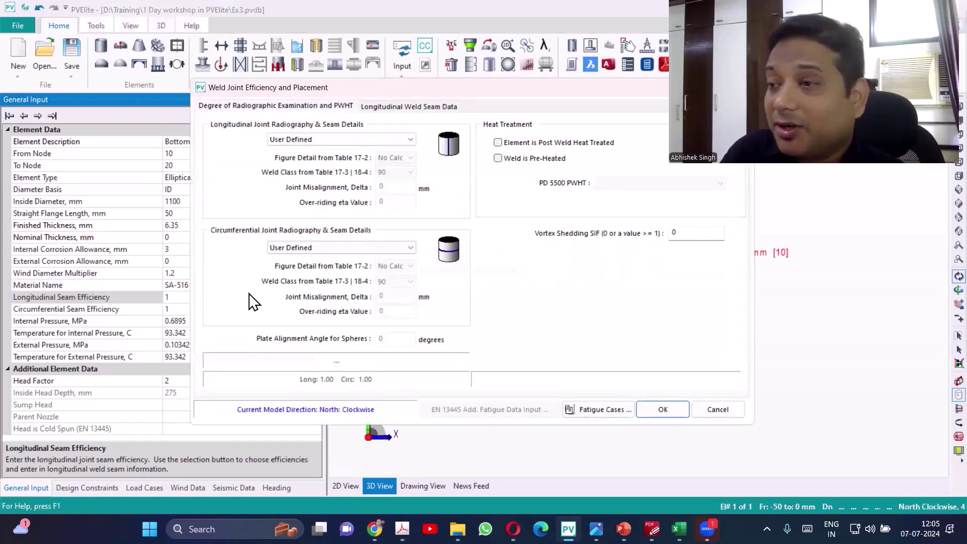
Set longitudinal and circumferential seams to Full Radiography per UW-11(a) Type 1 and confirm
{"action": "left_click", "coordinate": [366, 140]}
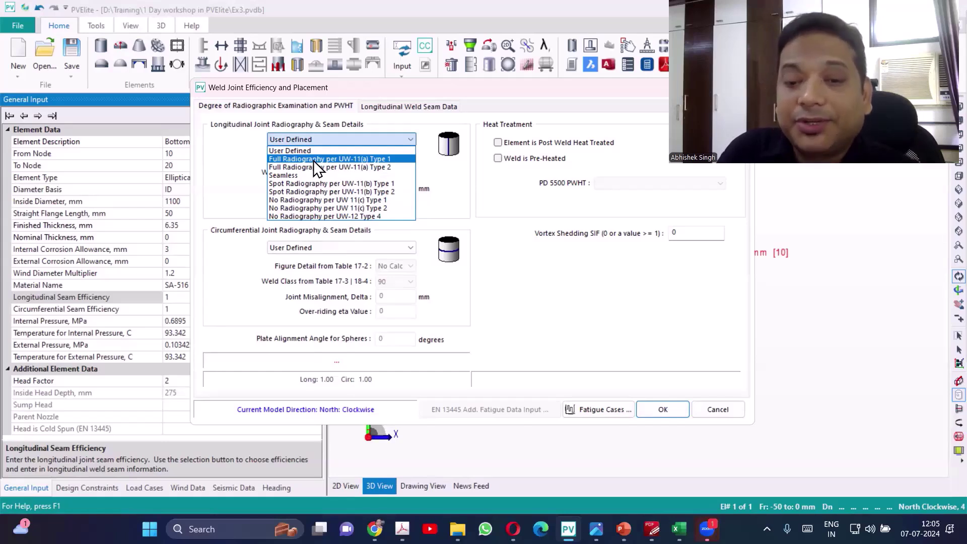
{"action": "left_click", "coordinate": [313, 160]}
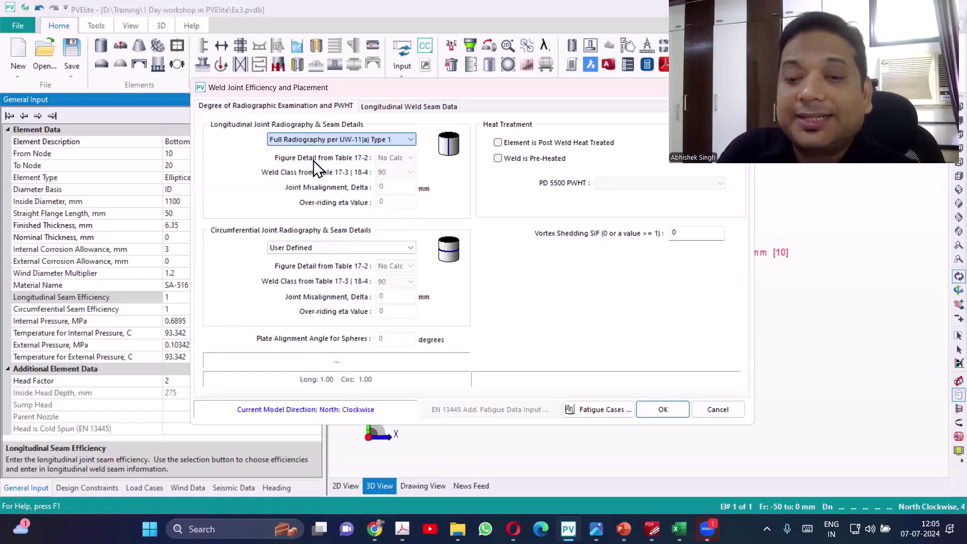
{"action": "left_click", "coordinate": [381, 247]}
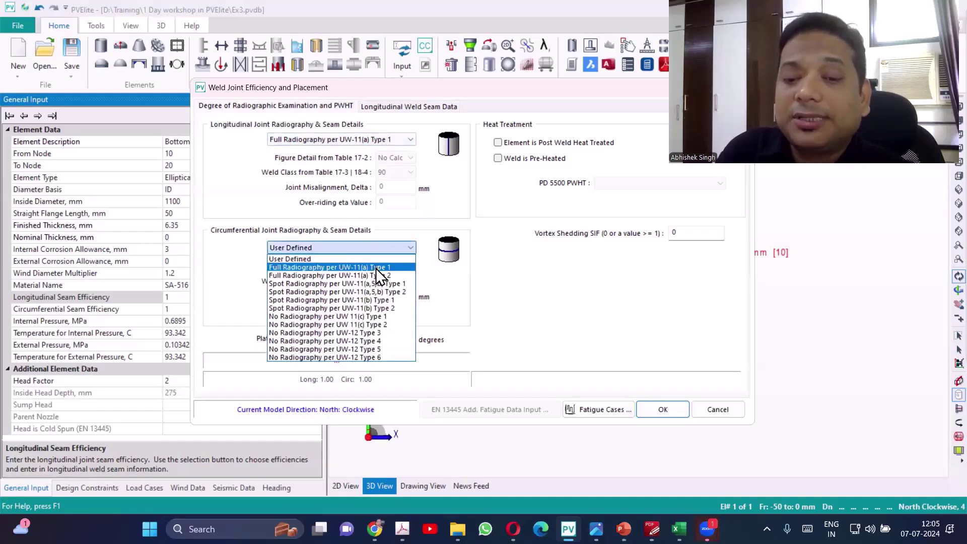
{"action": "left_click", "coordinate": [375, 268]}
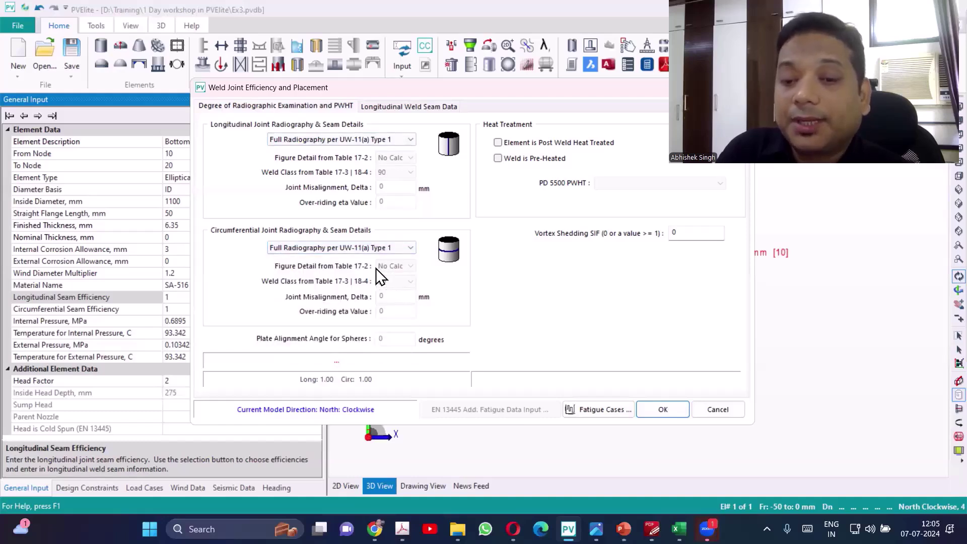
{"action": "left_click", "coordinate": [450, 108]}
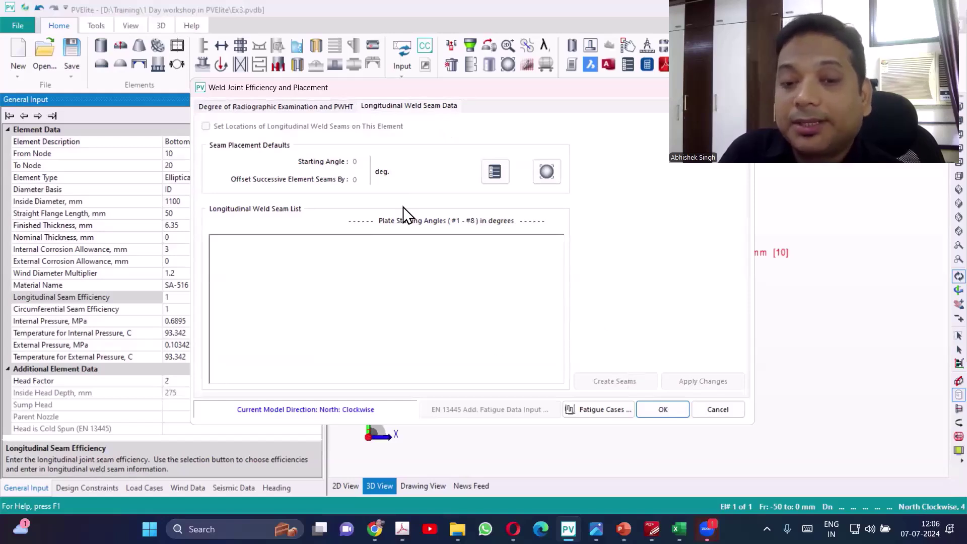
{"action": "left_click", "coordinate": [265, 108]}
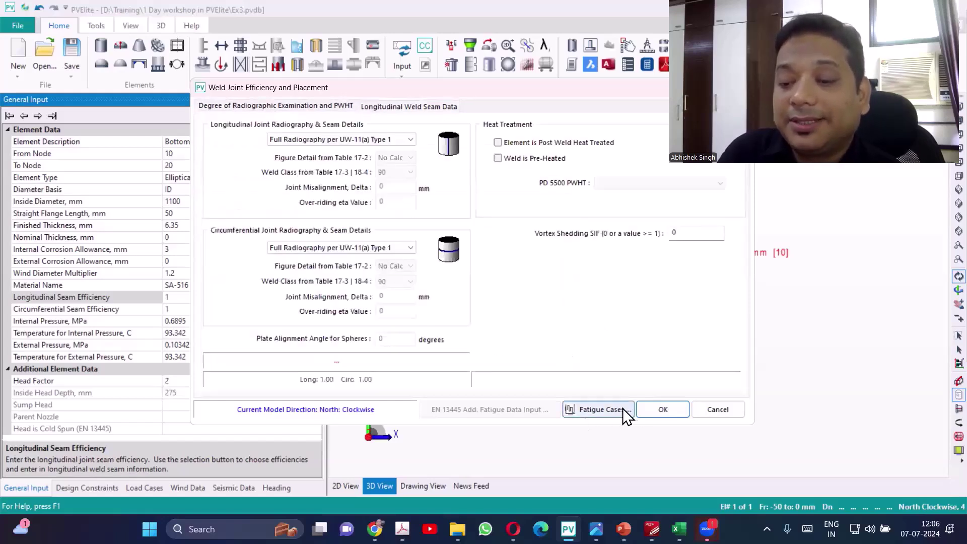
{"action": "left_click", "coordinate": [651, 408]}
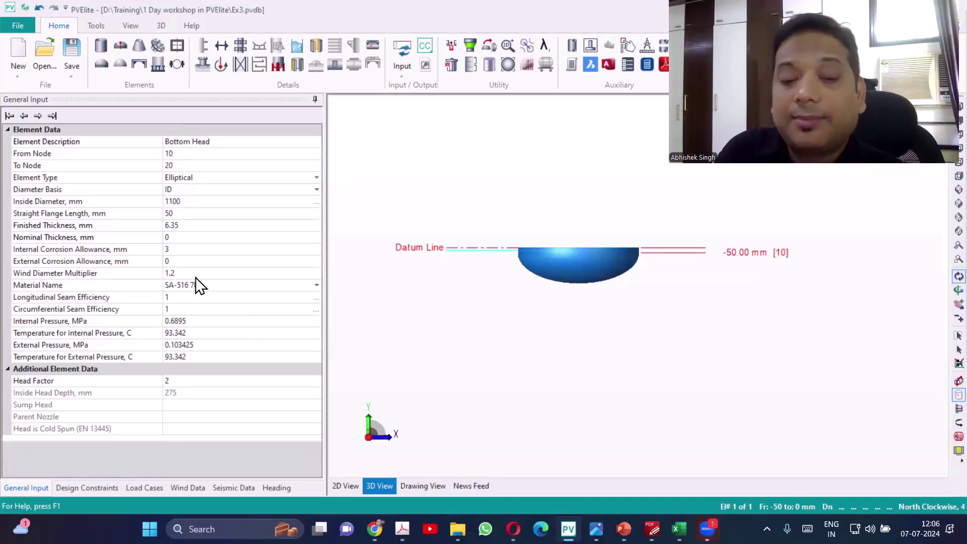
Set the Bottom Head's internal pressure to 2.75 MPa, checking the datasheet value
{"action": "left_click", "coordinate": [204, 321]}
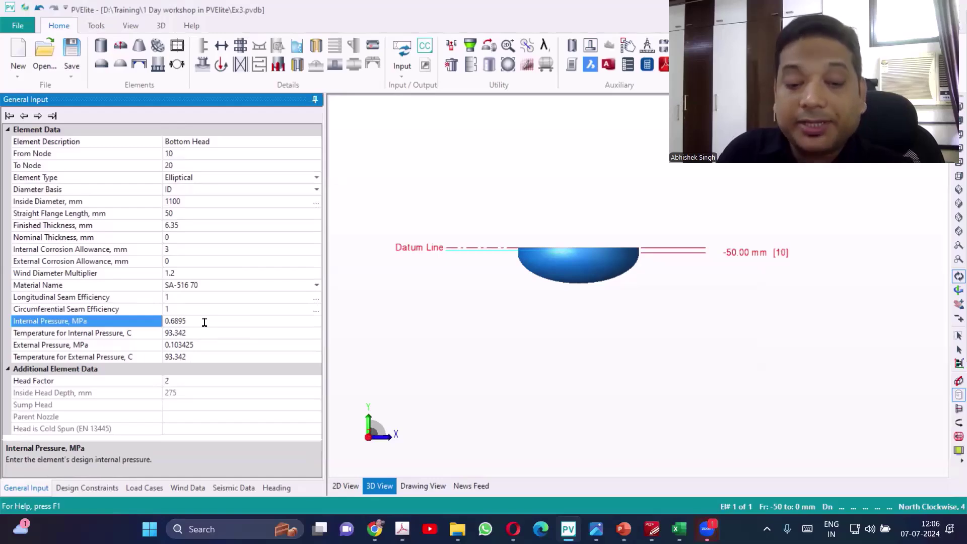
{"action": "key", "text": "alt+Tab"}
{"action": "key", "text": "alt+Tab"}
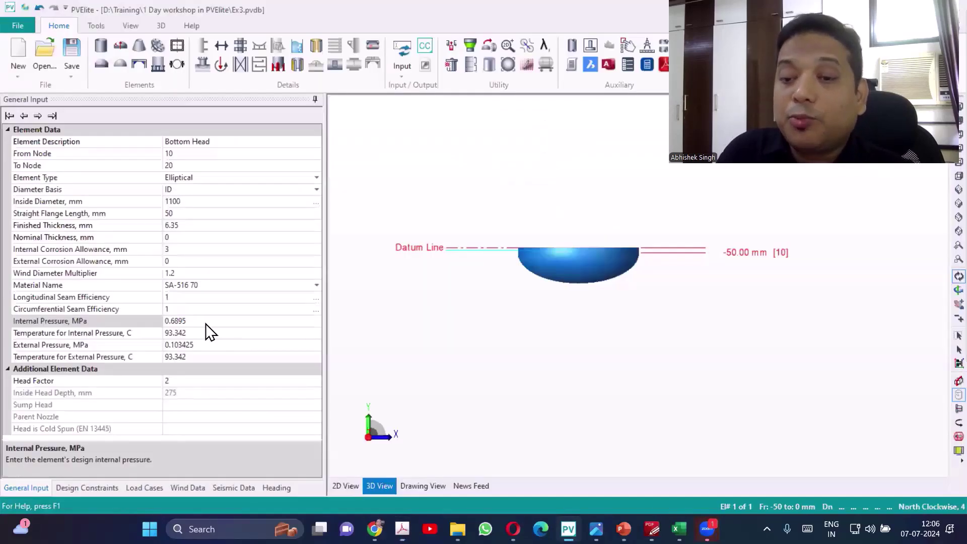
{"action": "left_click", "coordinate": [205, 321]}
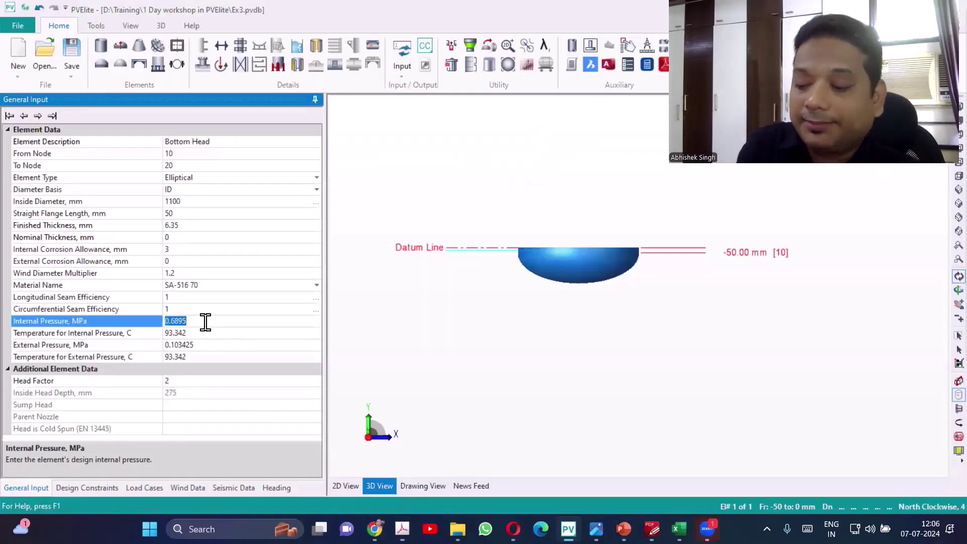
{"action": "type", "text": "2.75"}
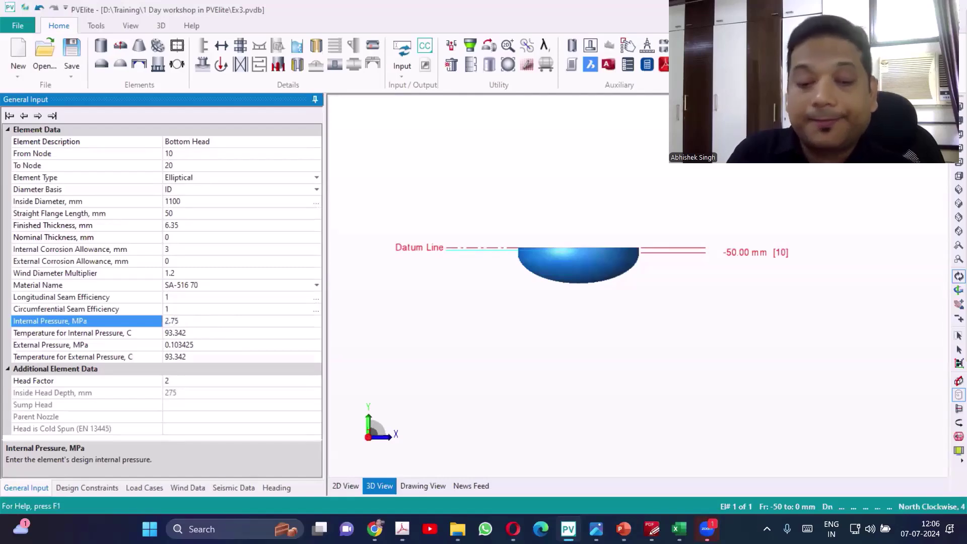
{"action": "key", "text": "Return"}
{"action": "key", "text": "alt+Tab"}
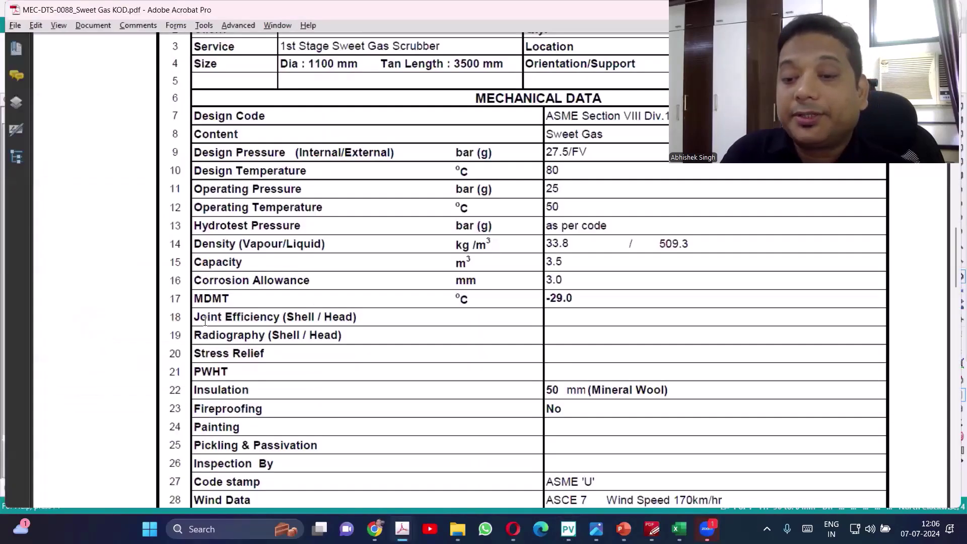
{"action": "key", "text": "alt+Tab"}
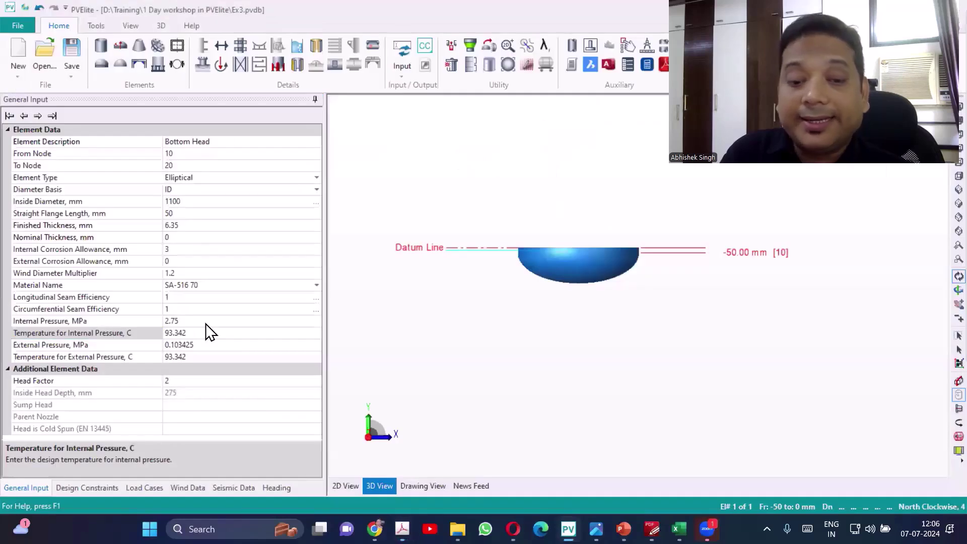
Set both internal and external pressure design temperatures to 80 °C
{"action": "left_click", "coordinate": [204, 323]}
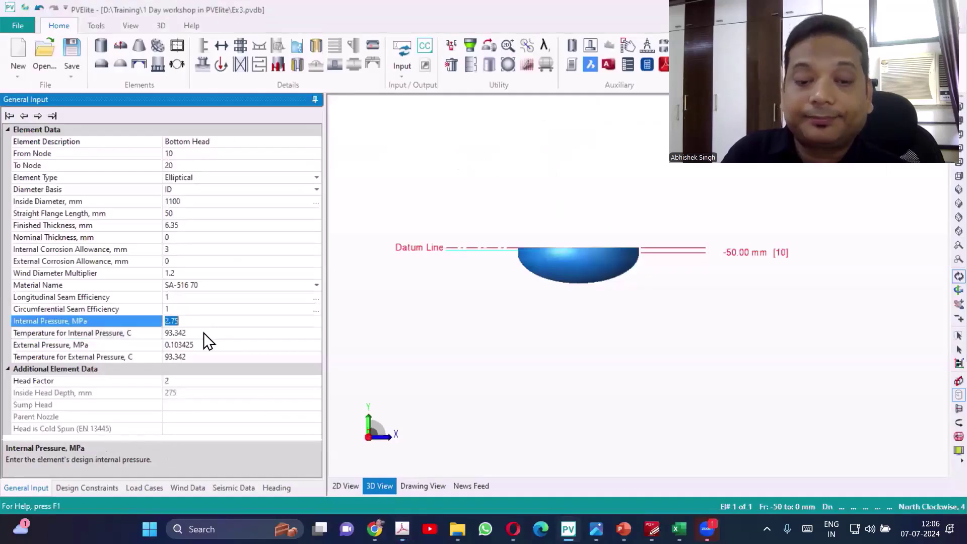
{"action": "left_click", "coordinate": [203, 332]}
{"action": "type", "text": "80"}
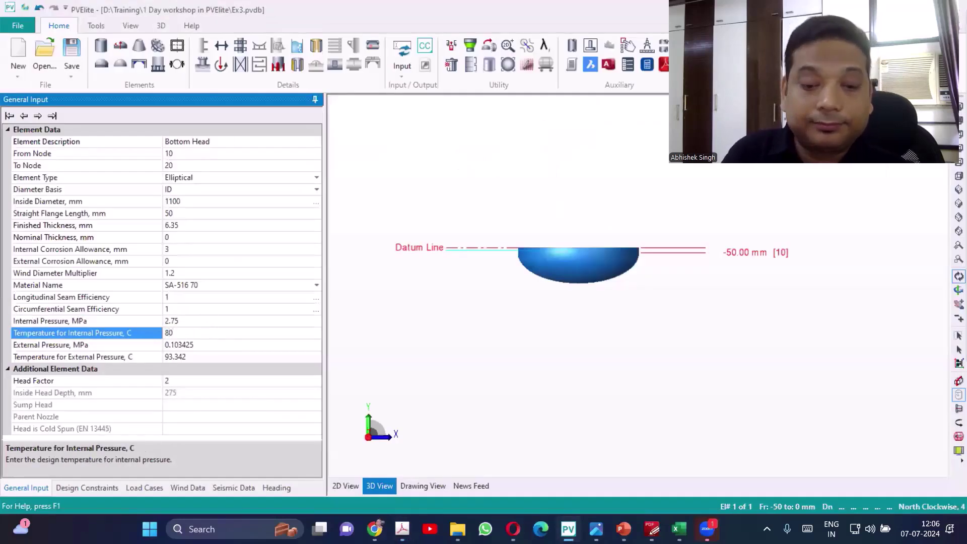
{"action": "key", "text": "Return"}
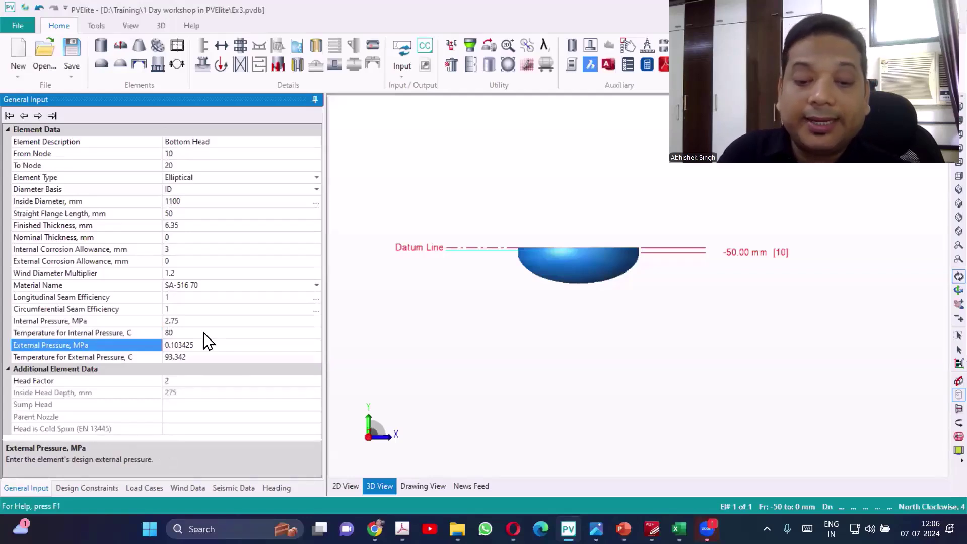
{"action": "key", "text": "Return"}
{"action": "type", "text": "80"}
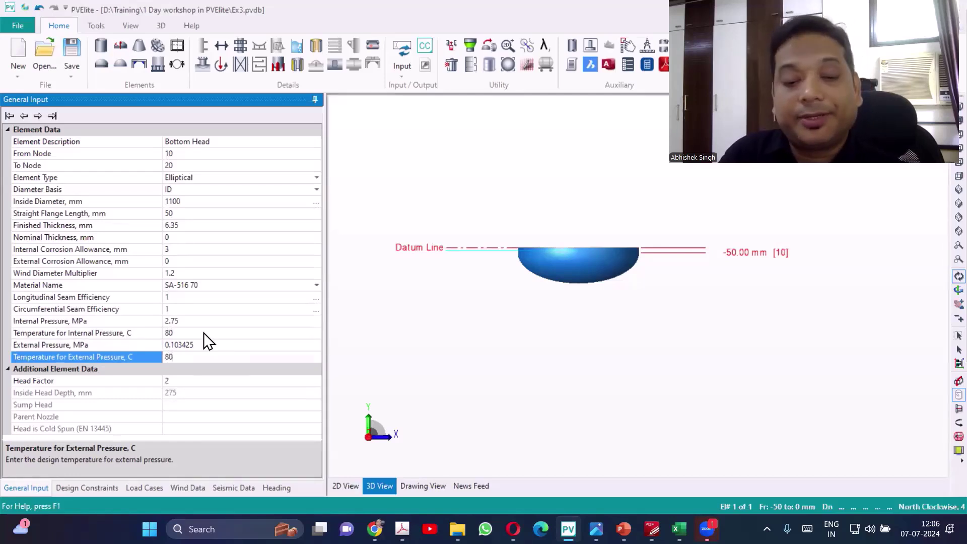
{"action": "left_click", "coordinate": [173, 381]}
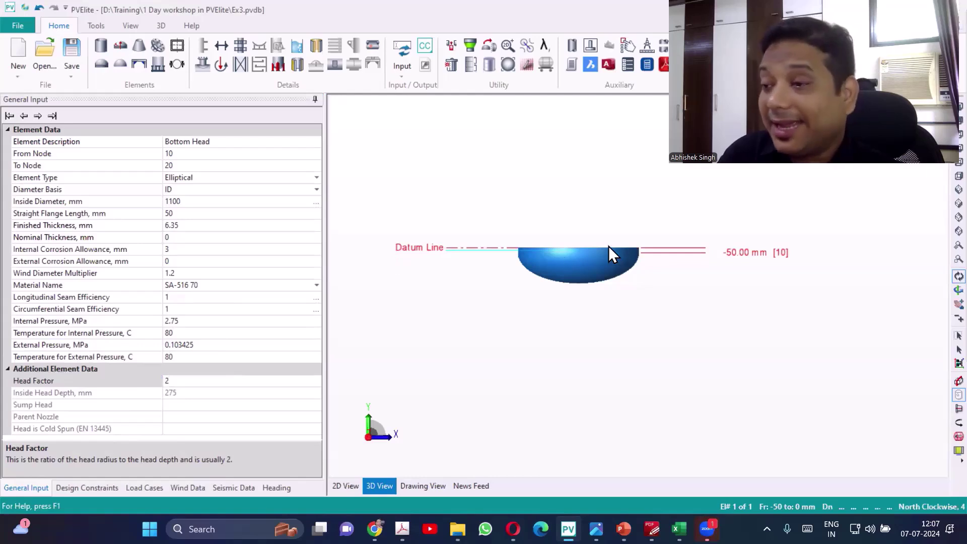
Inspect the Bottom Head's Material Name and External Pressure, then compare against the Sweet Gas KOD datasheet
{"action": "scroll", "coordinate": [589, 239], "scroll_direction": "up", "scroll_amount": 1}
{"action": "scroll", "coordinate": [589, 239], "scroll_direction": "up", "scroll_amount": 1}
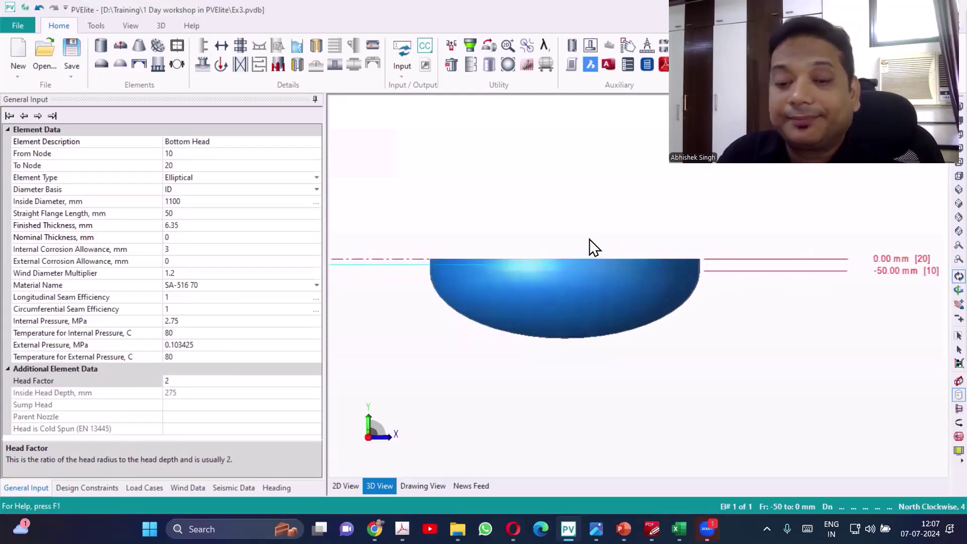
{"action": "scroll", "coordinate": [484, 275], "scroll_direction": "down", "scroll_amount": 1}
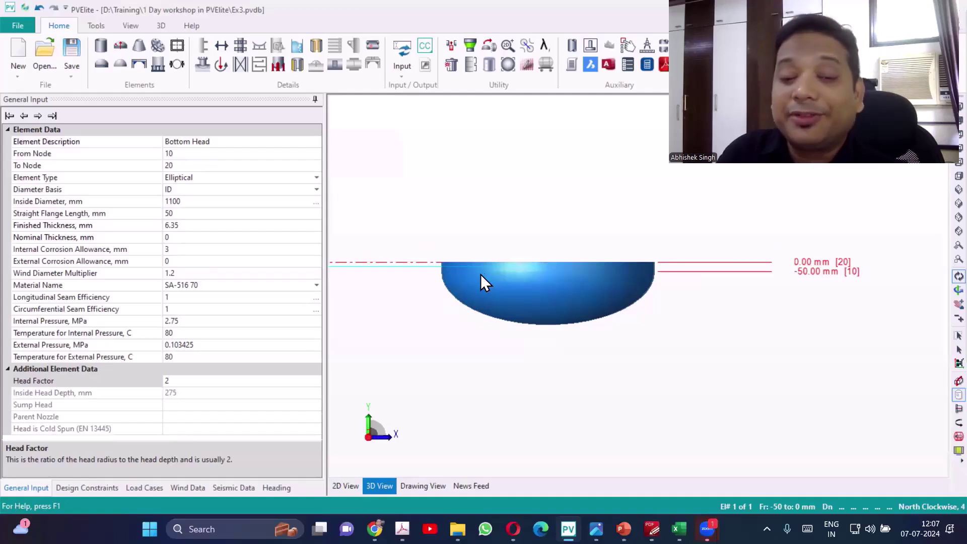
{"action": "left_click", "coordinate": [236, 282]}
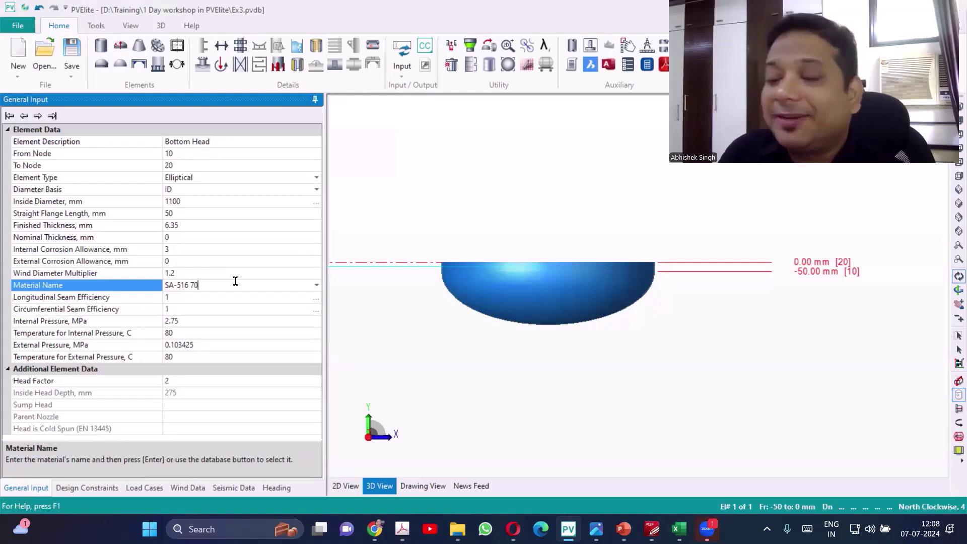
{"action": "left_click", "coordinate": [197, 346]}
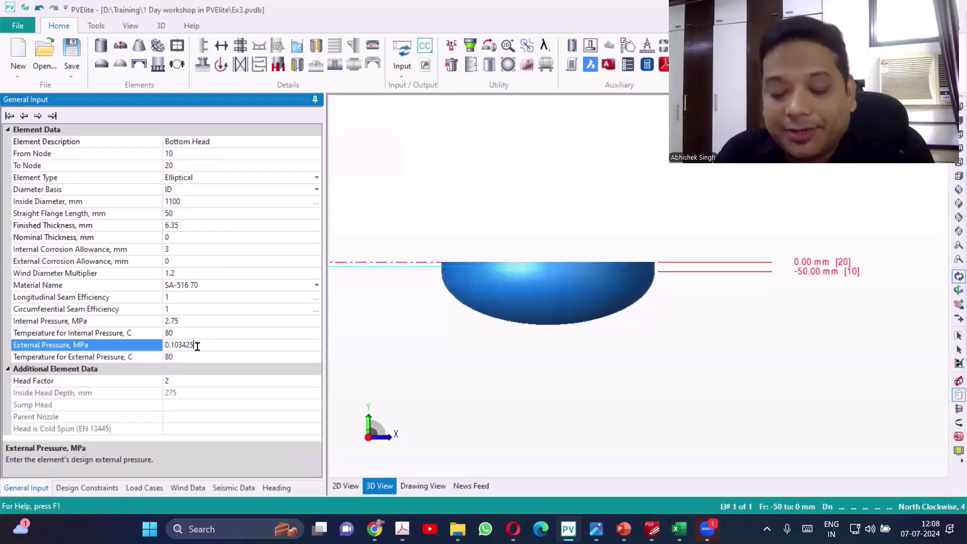
{"action": "key", "text": "alt+Tab"}
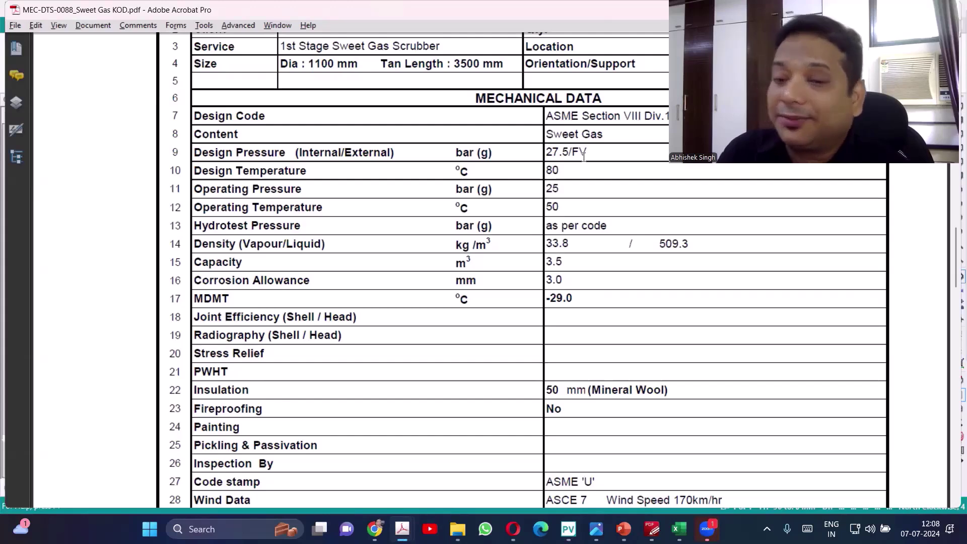
Switch from the Acrobat datasheet back to the PV Elite Bottom Head model
{"action": "key", "text": "alt+Tab"}
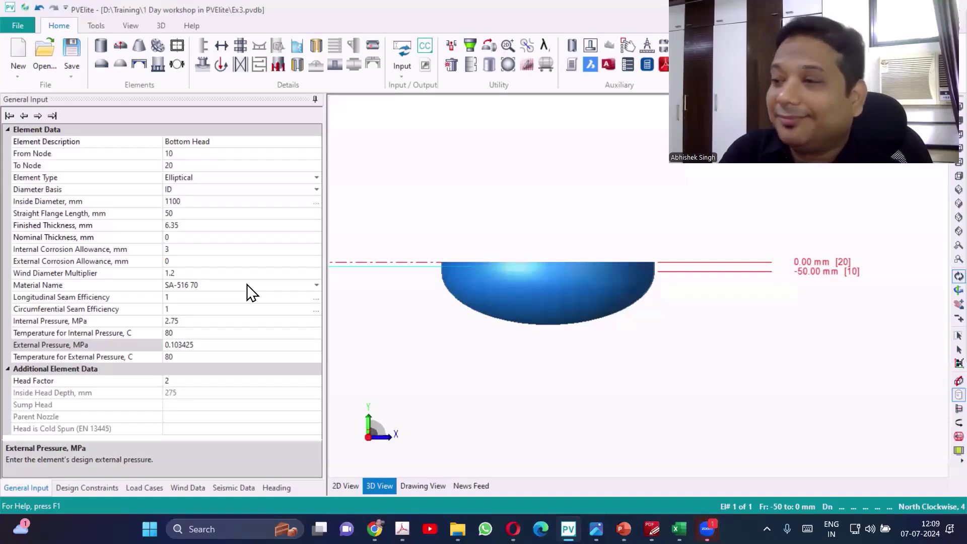
{"action": "left_click", "coordinate": [233, 287]}
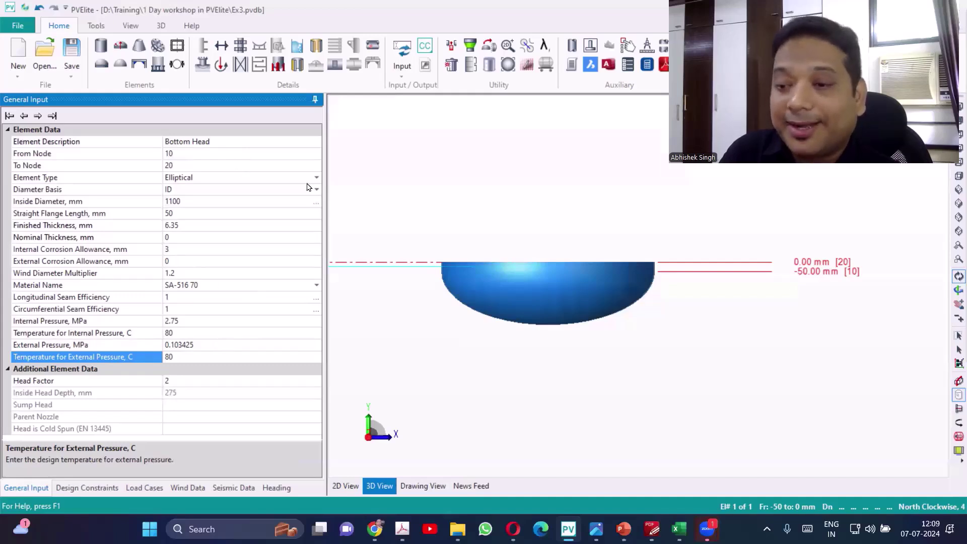
{"action": "left_click", "coordinate": [557, 257]}
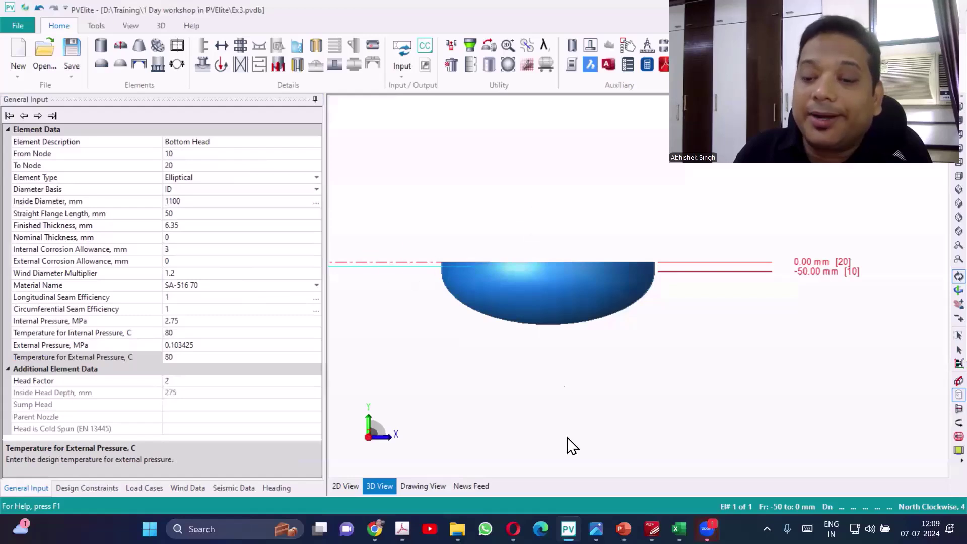
{"action": "left_click", "coordinate": [493, 297]}
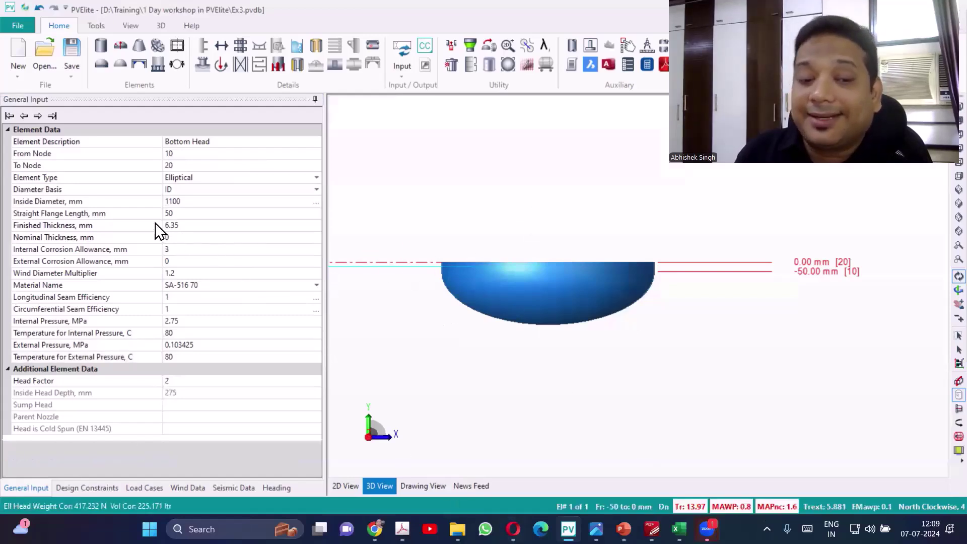
{"action": "left_click", "coordinate": [103, 227]}
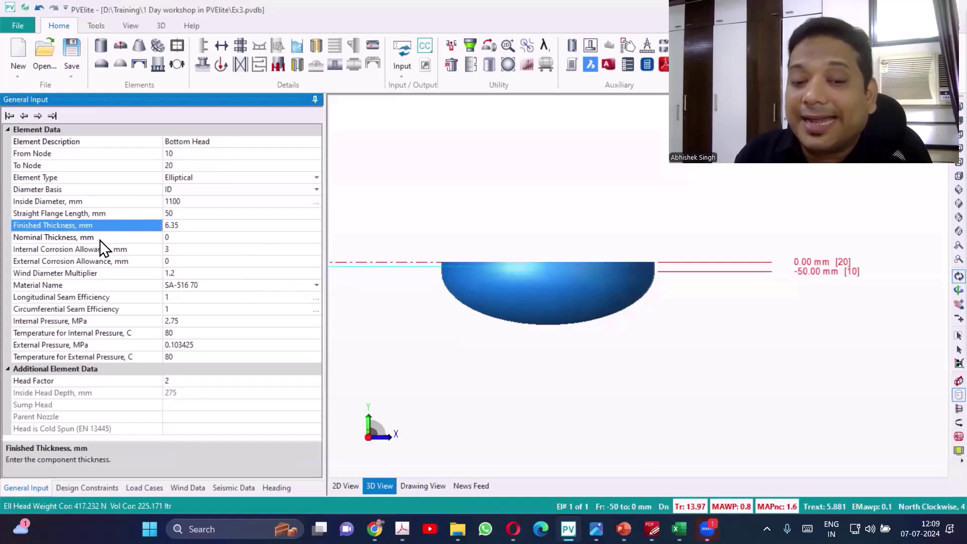
{"action": "left_click", "coordinate": [100, 240]}
{"action": "left_click", "coordinate": [639, 433]}
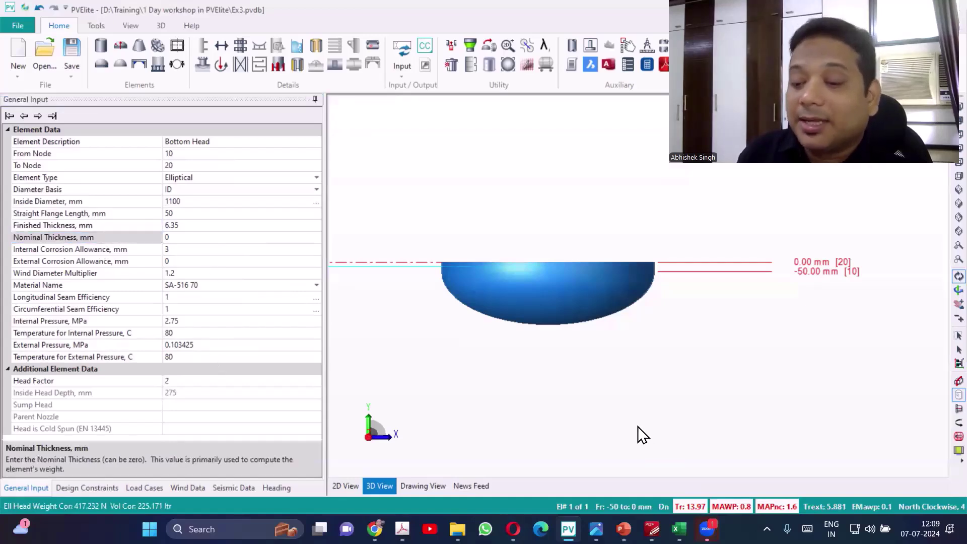
{"action": "left_click", "coordinate": [560, 316]}
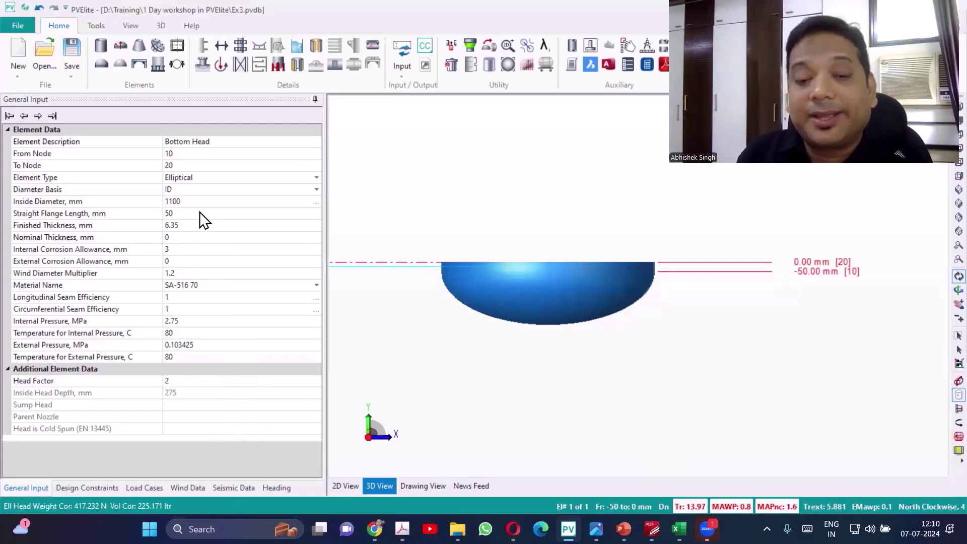
Change the Bottom Head's finished thickness from 6.35 to 14 mm
{"action": "left_click", "coordinate": [182, 225]}
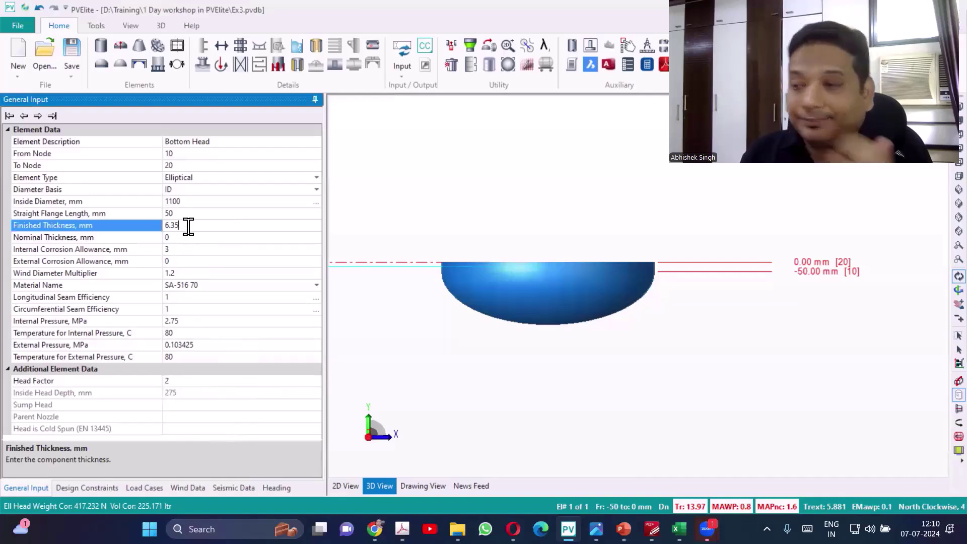
{"action": "left_click", "coordinate": [331, 369]}
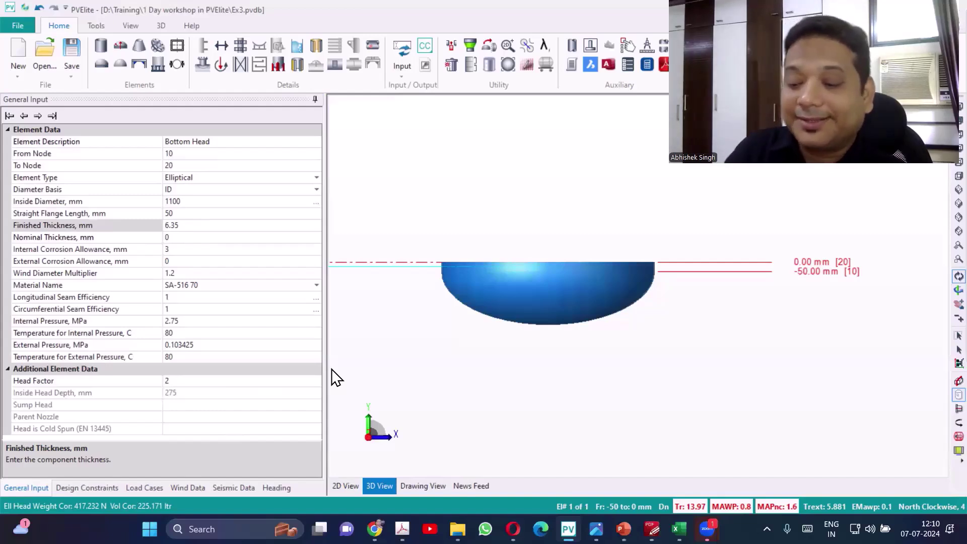
{"action": "left_click", "coordinate": [192, 227]}
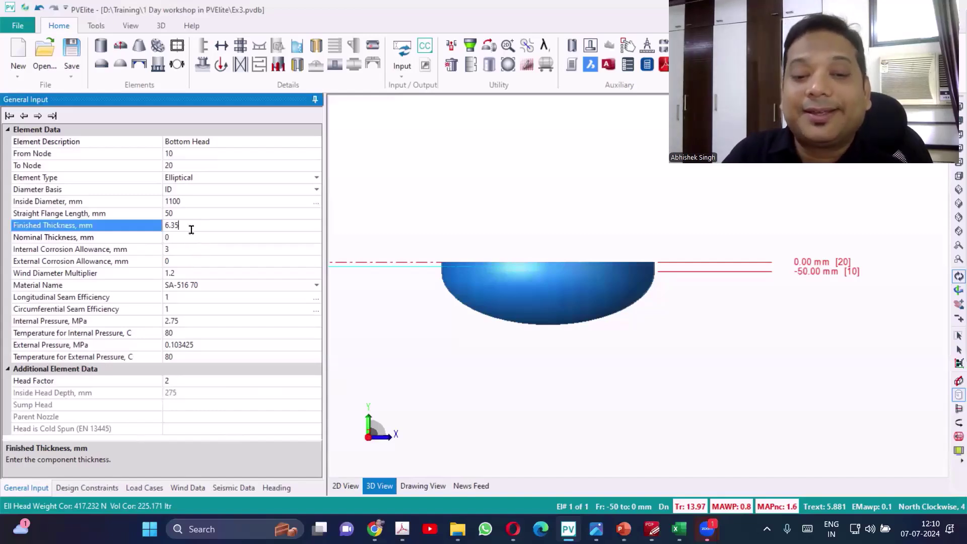
{"action": "key", "text": "BackSpace"}
{"action": "key", "text": "BackSpace"}
{"action": "key", "text": "BackSpace"}
{"action": "key", "text": "BackSpace"}
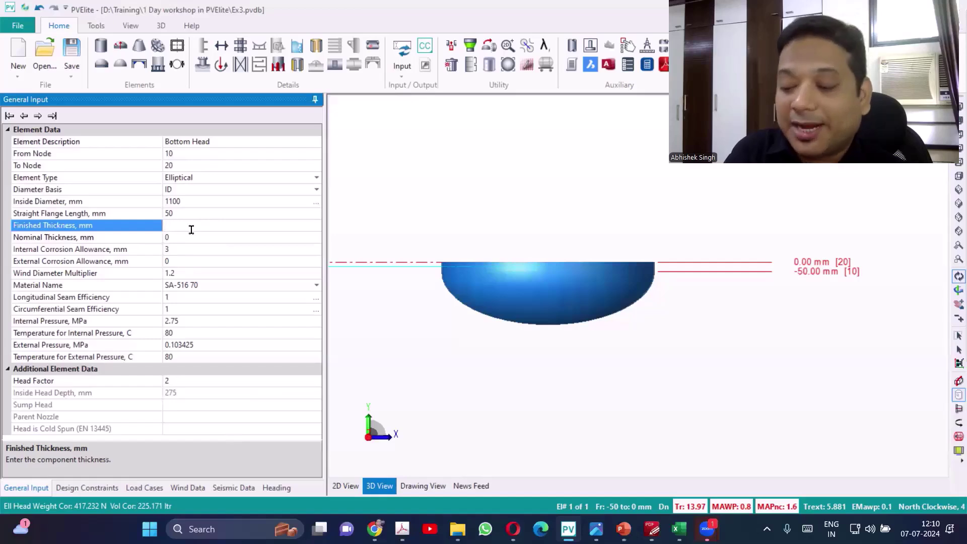
{"action": "type", "text": "14"}
{"action": "key", "text": "Return"}
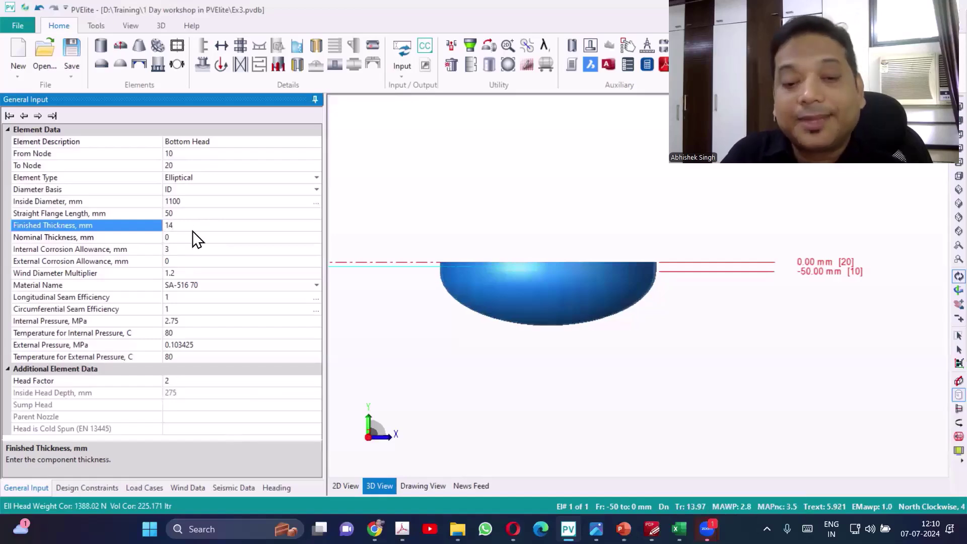
Set the nominal thickness to 16 mm and confirm the 3 mm corrosion allowance remains
{"action": "left_click", "coordinate": [196, 238]}
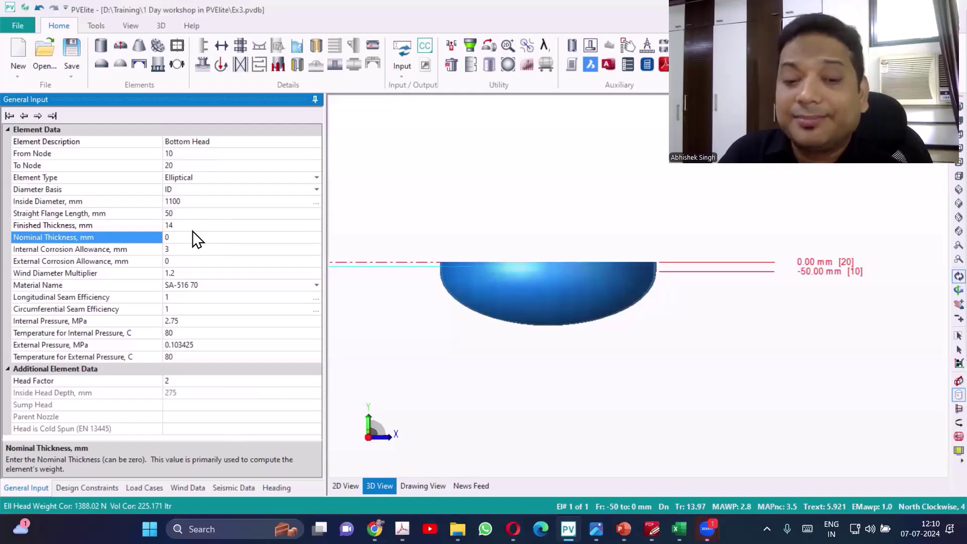
{"action": "type", "text": "16"}
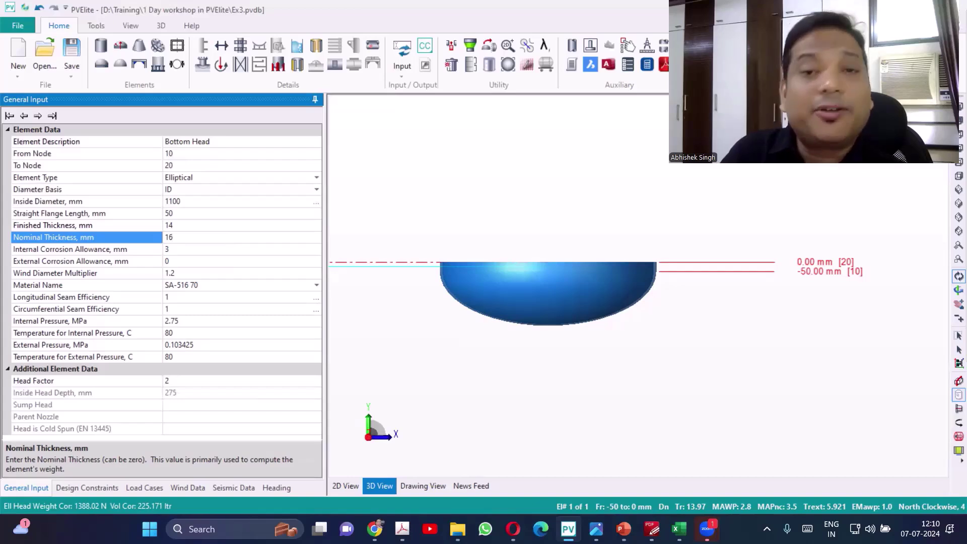
{"action": "key", "text": "Return"}
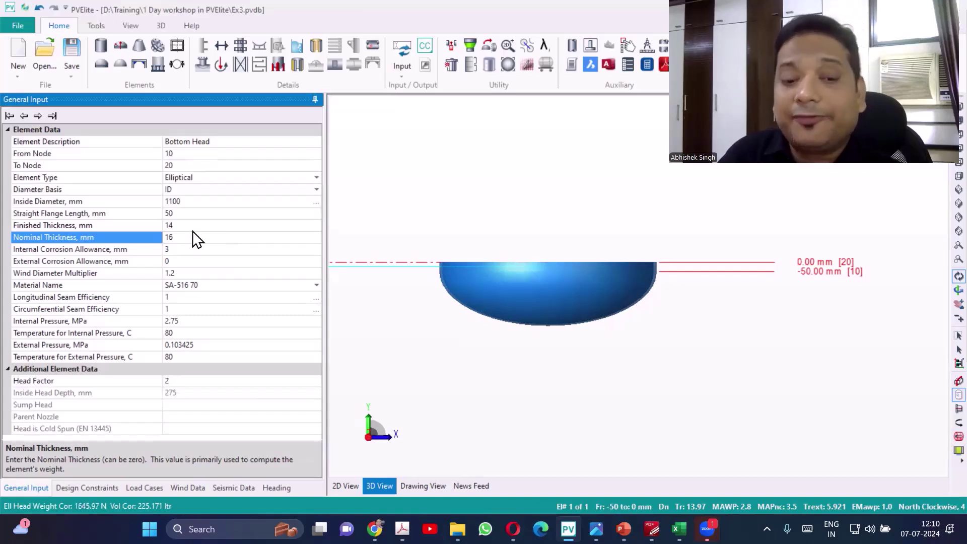
{"action": "left_click", "coordinate": [179, 238]}
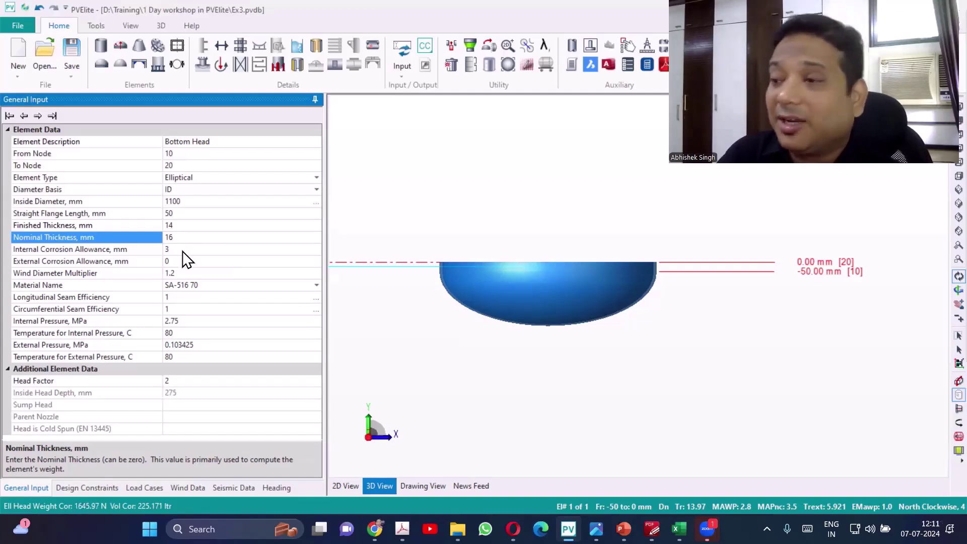
{"action": "left_click", "coordinate": [182, 250]}
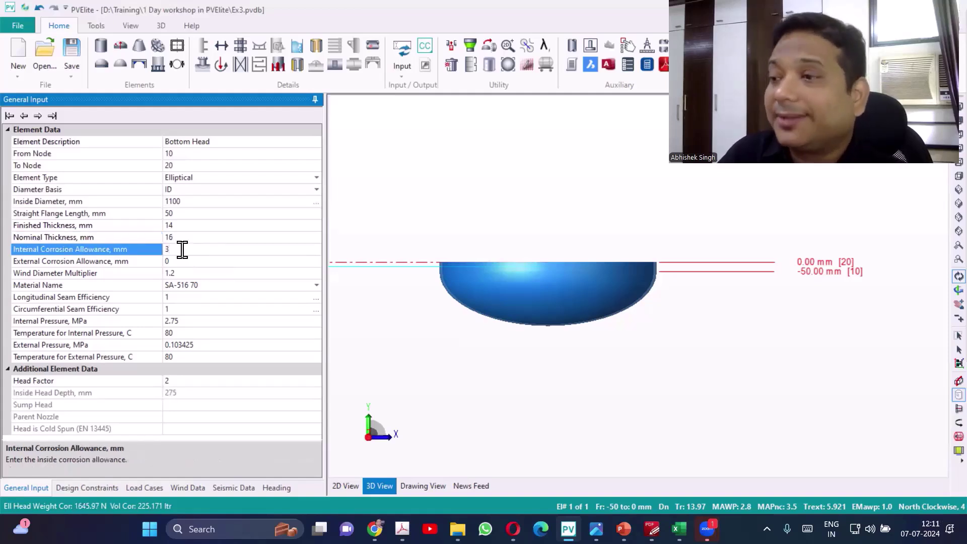
{"action": "left_click", "coordinate": [678, 462]}
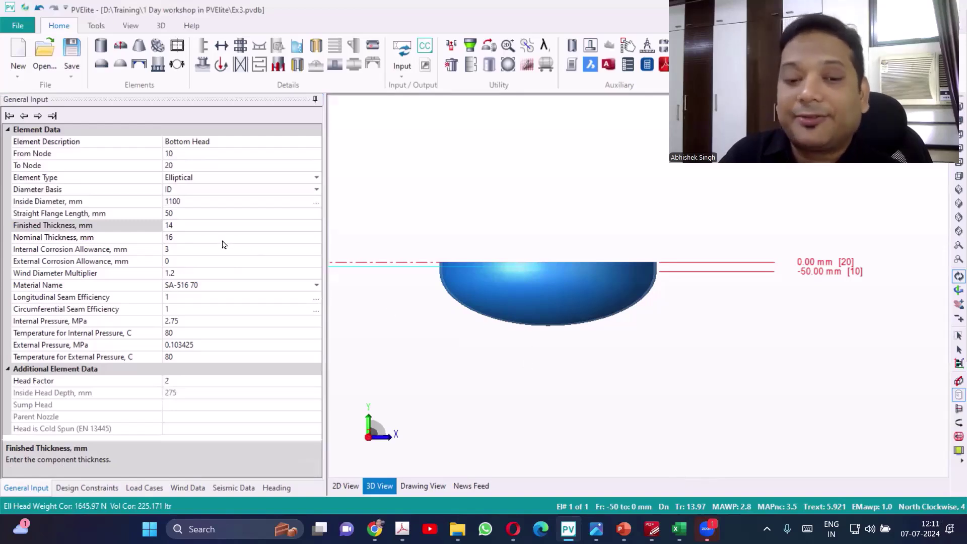
{"action": "left_click", "coordinate": [211, 228]}
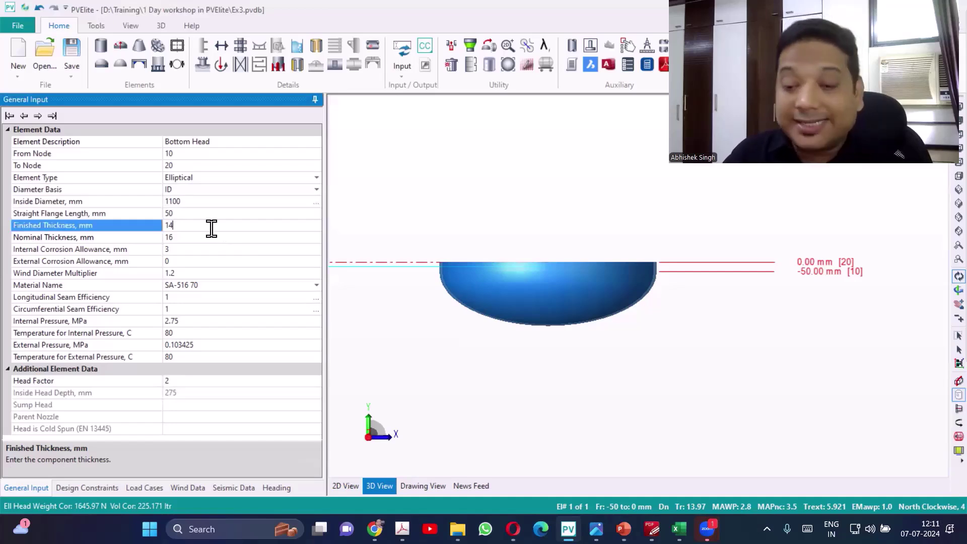
{"action": "left_click", "coordinate": [452, 150]}
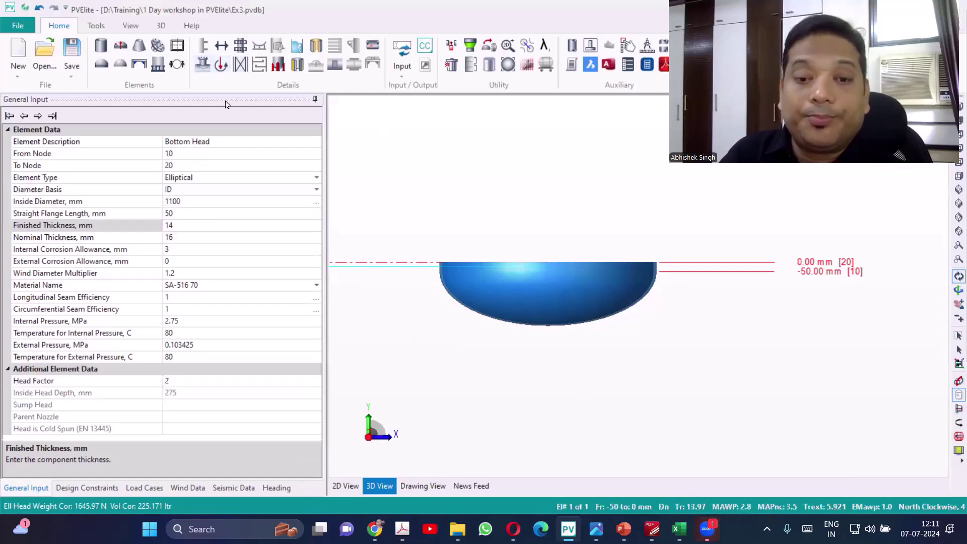
Add a cylinder above the bottom head, describe it as 'Shell', and view the datasheet PDF
{"action": "left_click", "coordinate": [108, 49]}
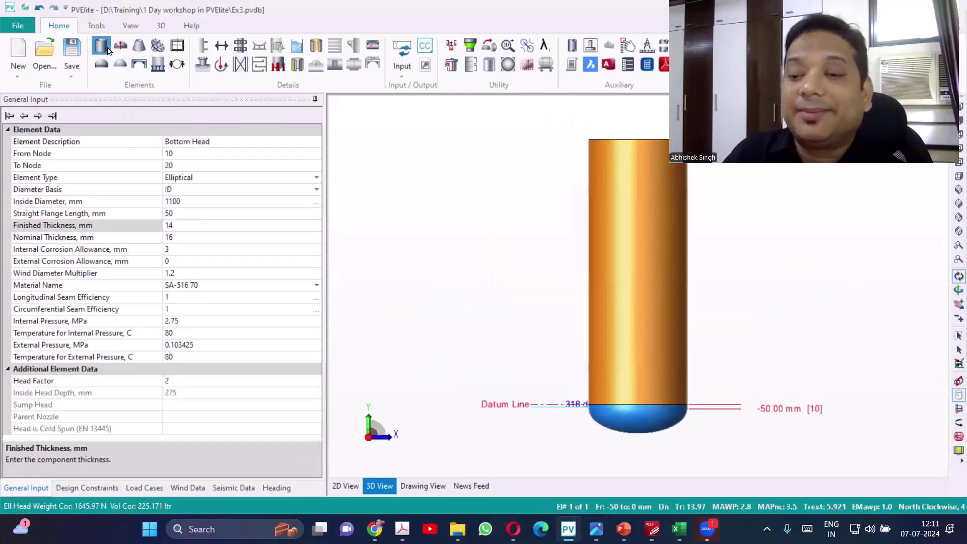
{"action": "left_click", "coordinate": [246, 141]}
{"action": "type", "text": "Shel"}
{"action": "key", "text": "BackSpace"}
{"action": "key", "text": "BackSpace"}
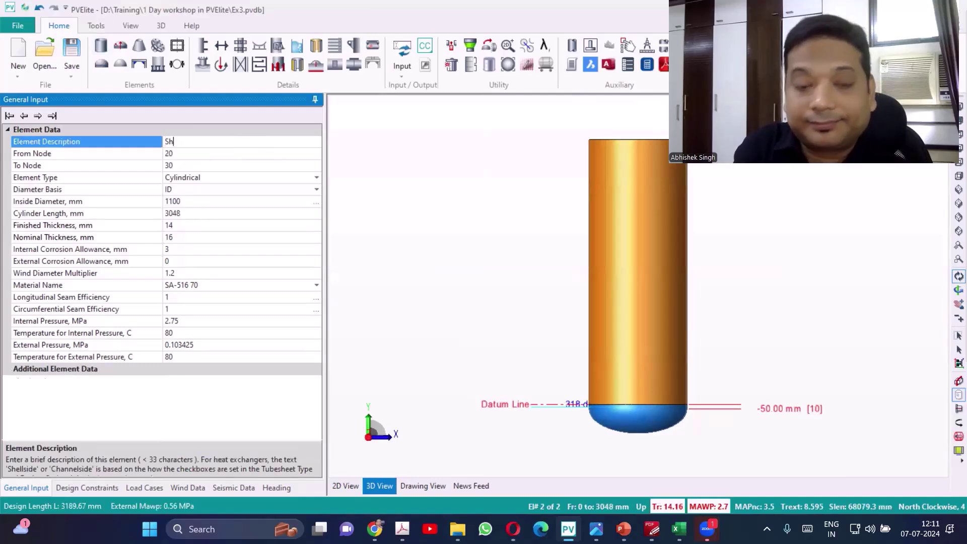
{"action": "type", "text": "ell"}
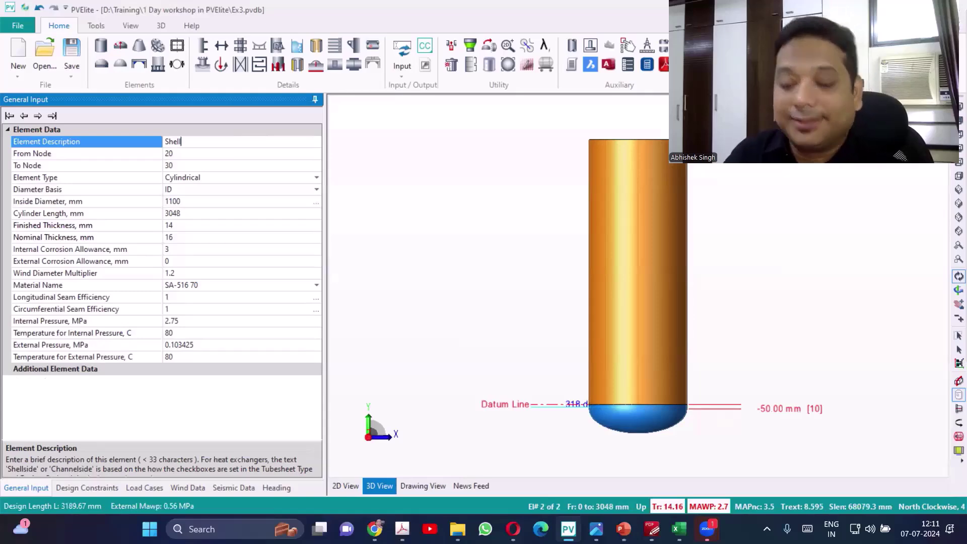
{"action": "key", "text": "alt+Tab"}
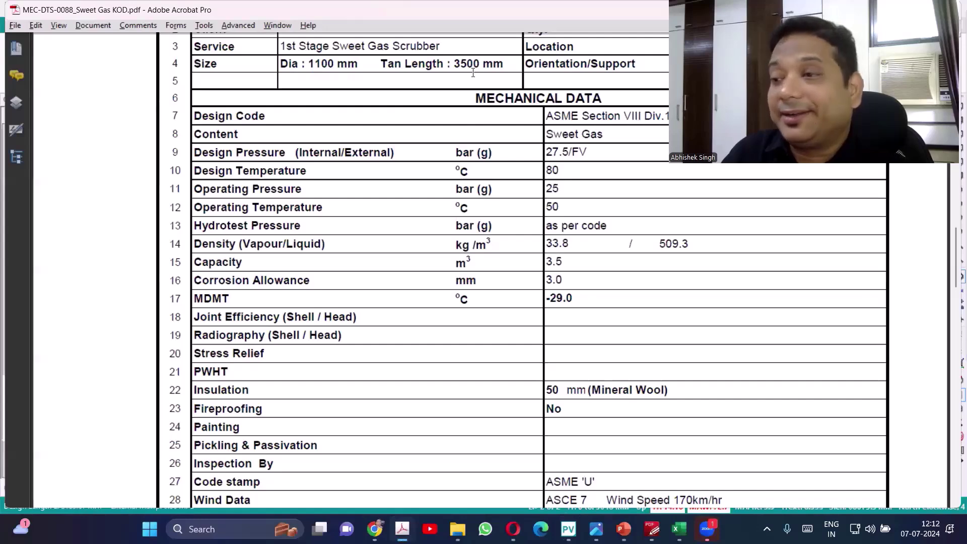
Return from the Acrobat datasheet to the PV Elite vessel model
{"action": "key", "text": "alt+Tab"}
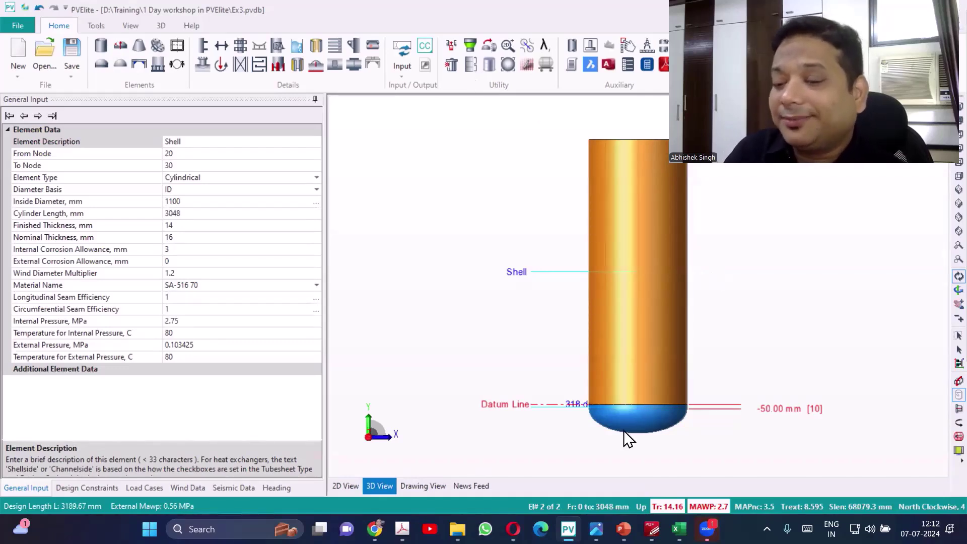
Review the 1100 mm Shell element's inputs and description, then bring up the list of open PDFs
{"action": "scroll", "coordinate": [616, 438], "scroll_direction": "up", "scroll_amount": 3}
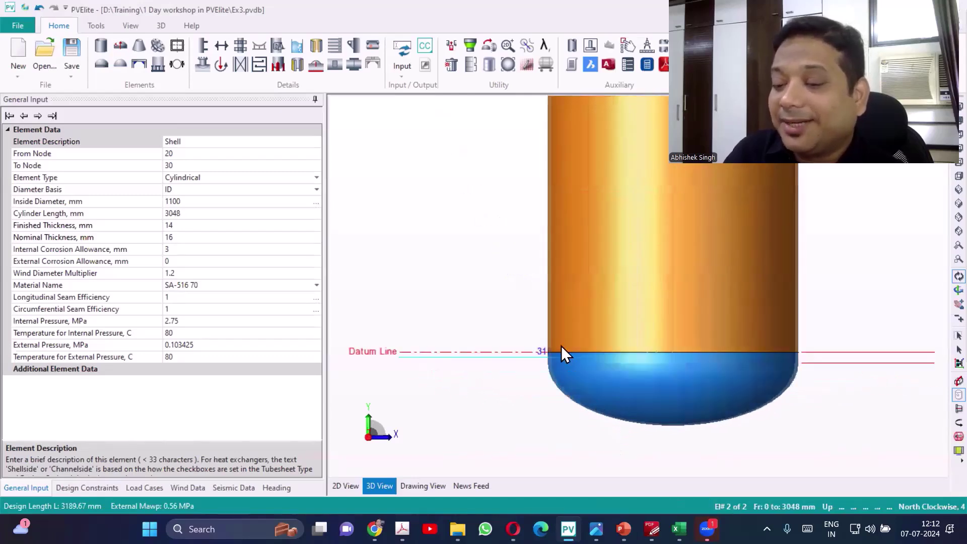
{"action": "scroll", "coordinate": [590, 422], "scroll_direction": "up", "scroll_amount": 3}
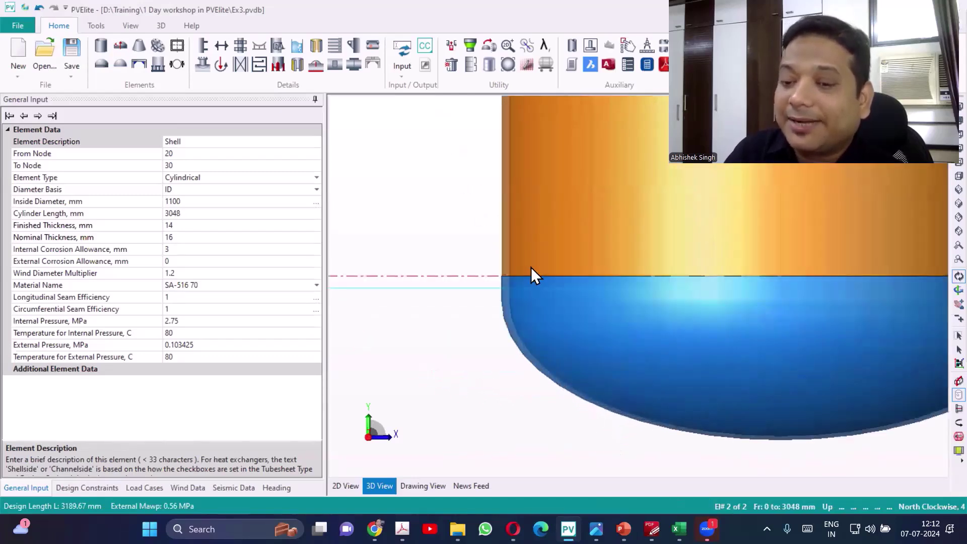
{"action": "scroll", "coordinate": [524, 284], "scroll_direction": "down", "scroll_amount": 5}
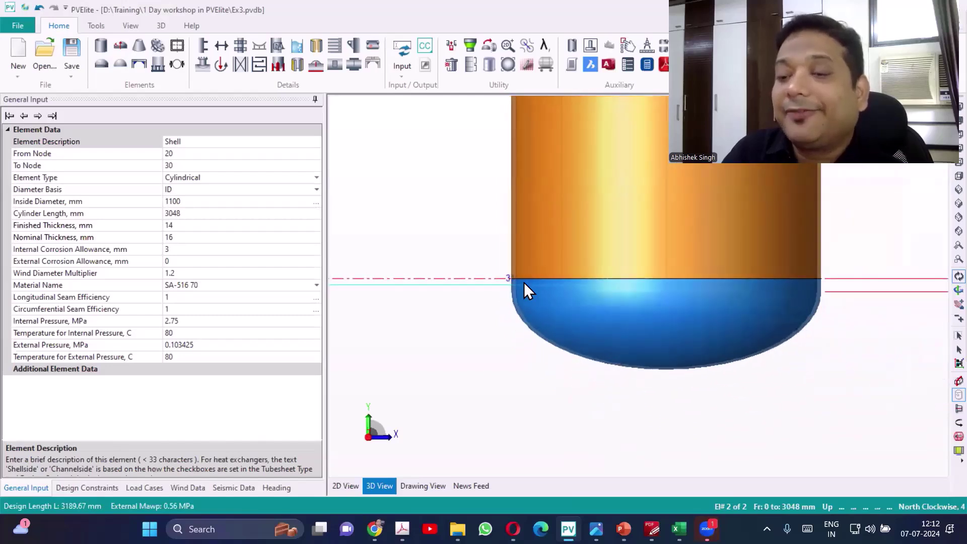
{"action": "scroll", "coordinate": [514, 348], "scroll_direction": "down", "scroll_amount": 4}
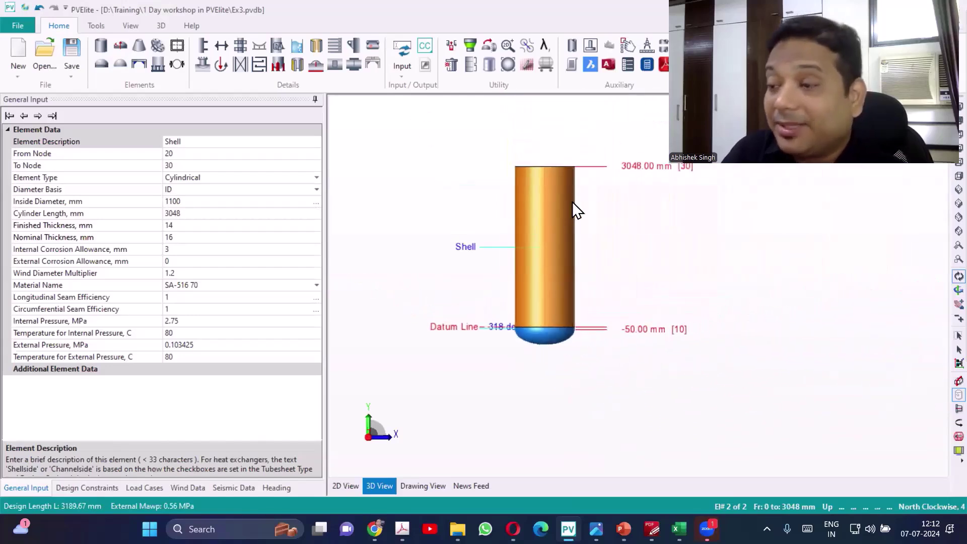
{"action": "scroll", "coordinate": [572, 201], "scroll_direction": "up", "scroll_amount": 4}
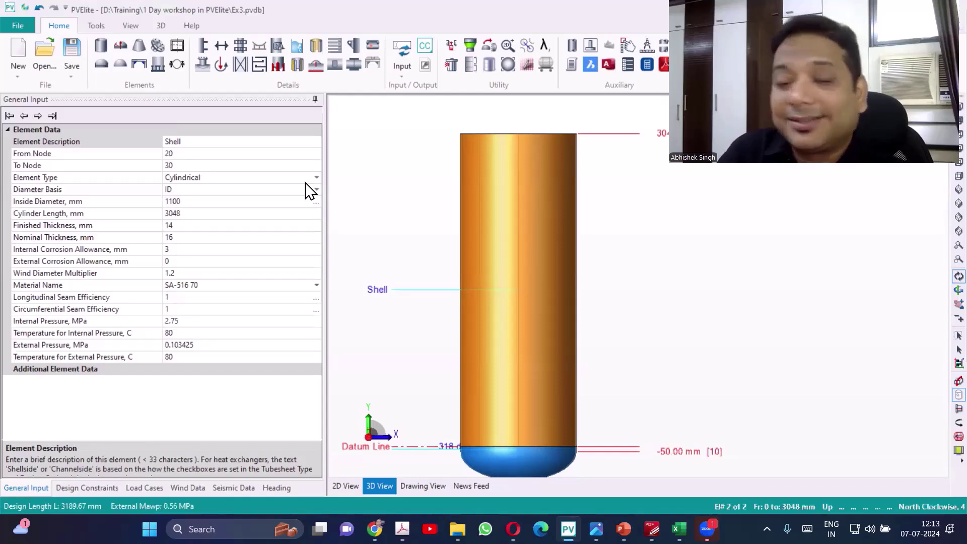
{"action": "left_click", "coordinate": [222, 141]}
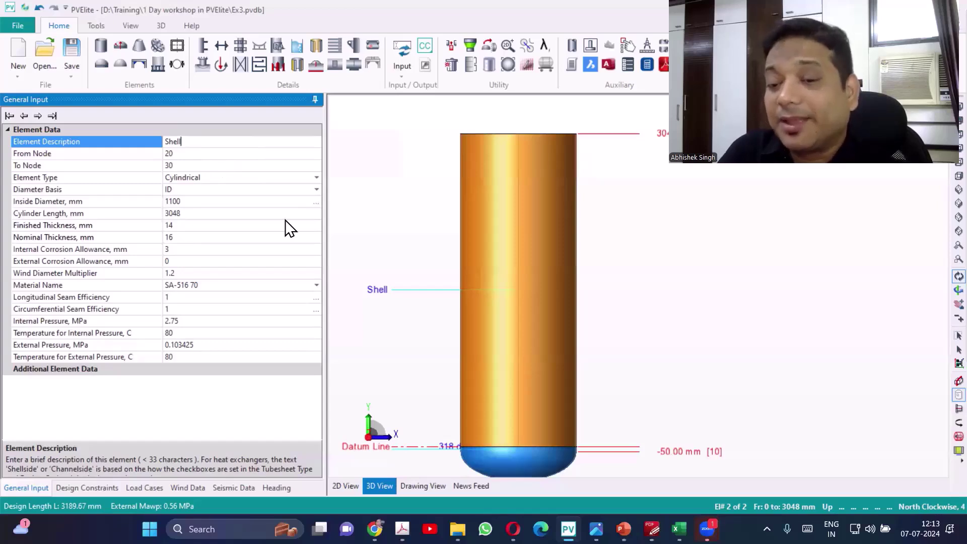
{"action": "left_click", "coordinate": [353, 267]}
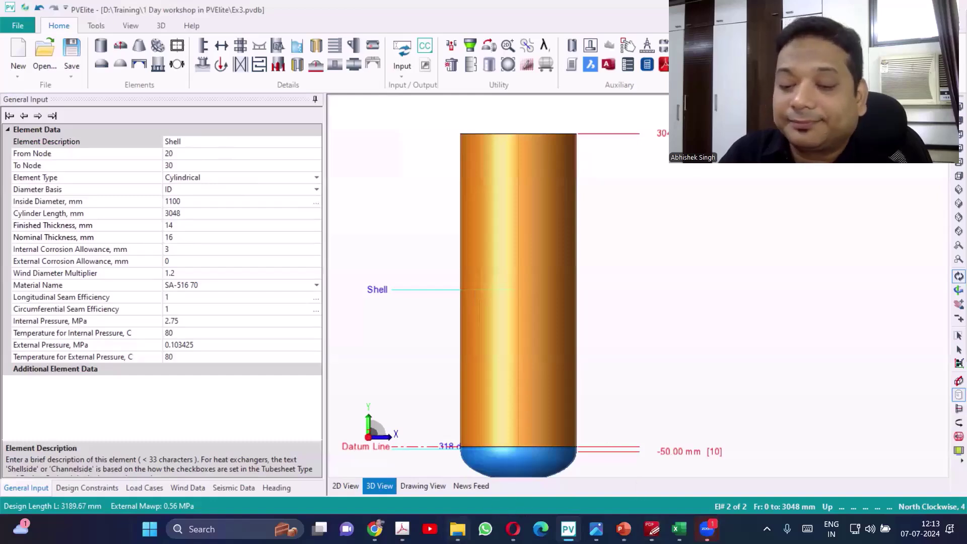
{"action": "left_click", "coordinate": [402, 528]}
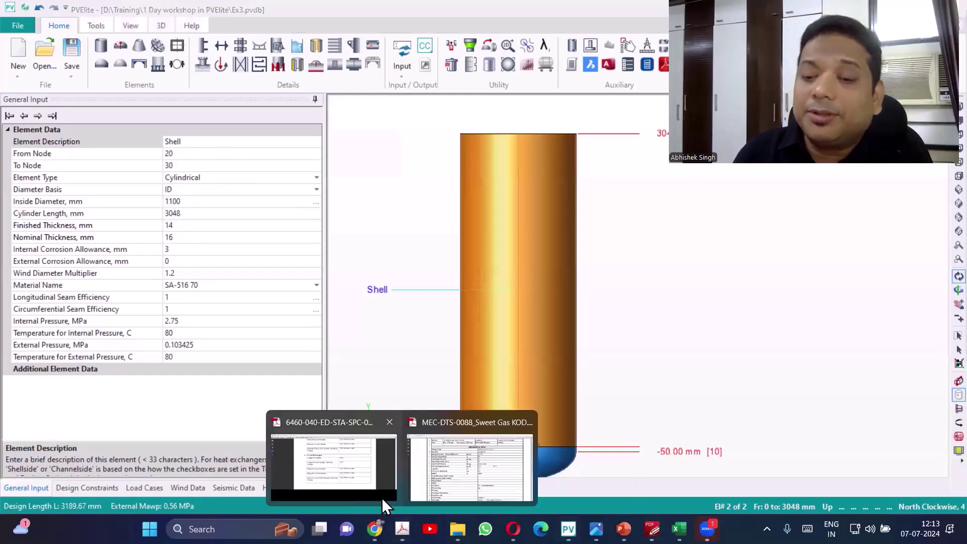
Show the Sweet Gas KOD vessel sketch and temporarily mark its shell diameter and demister width
{"action": "left_click", "coordinate": [460, 473]}
{"action": "scroll", "coordinate": [537, 334], "scroll_direction": "down", "scroll_amount": 5}
{"action": "scroll", "coordinate": [491, 301], "scroll_direction": "down", "scroll_amount": 20}
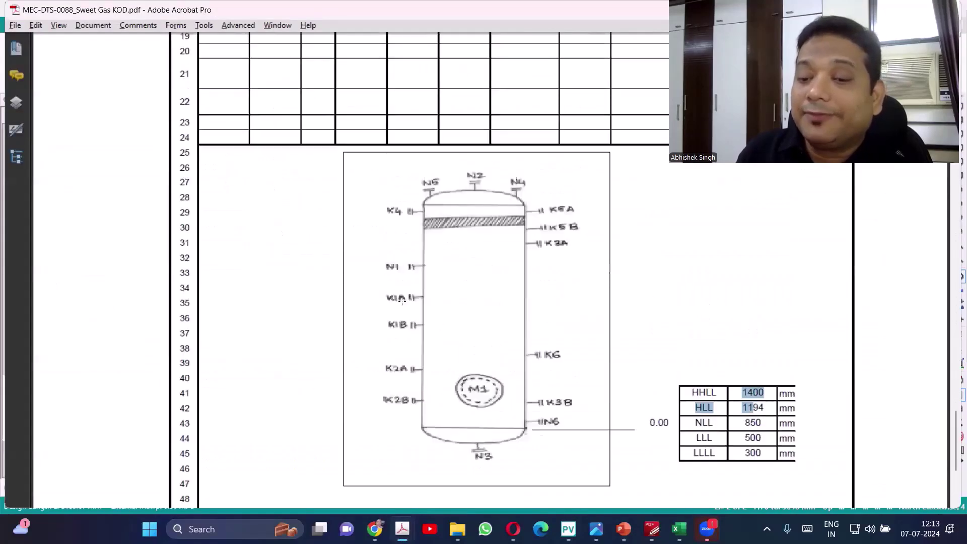
{"action": "scroll", "coordinate": [536, 413], "scroll_direction": "up", "scroll_amount": 1}
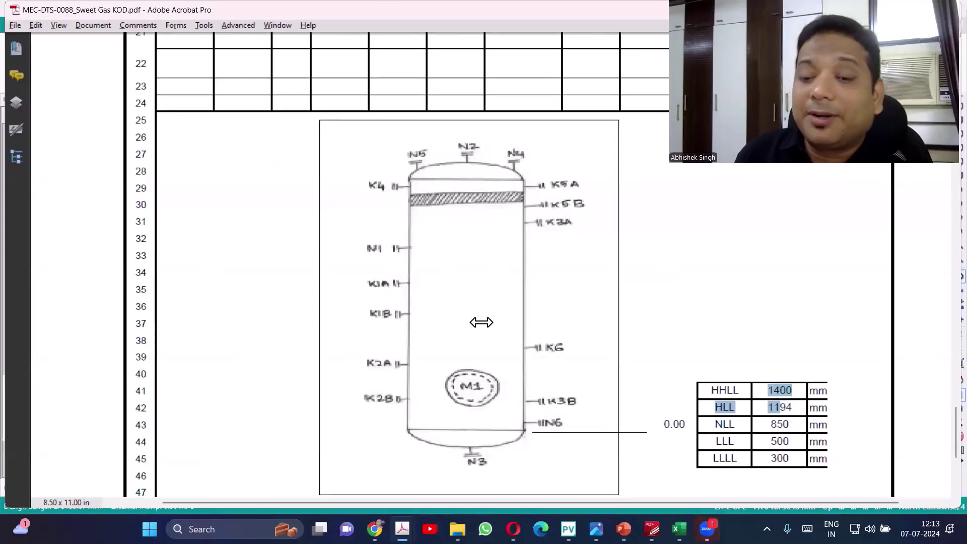
{"action": "left_click_drag", "start_coordinate": [409, 297], "coordinate": [527, 296]}
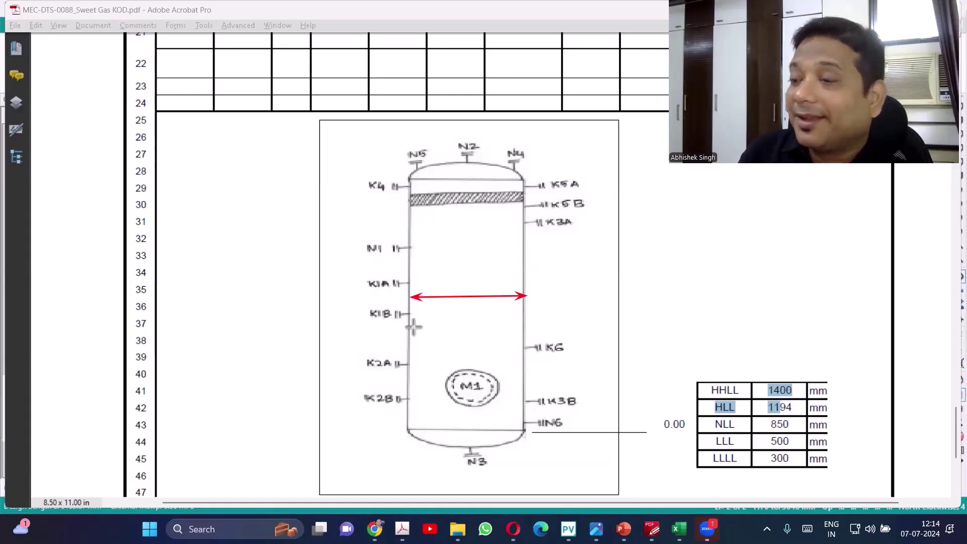
{"action": "mouse_move", "coordinate": [406, 203]}
{"action": "left_mouse_down"}
{"action": "mouse_move", "coordinate": [544, 207]}
{"action": "mouse_move", "coordinate": [529, 207]}
{"action": "left_mouse_up"}
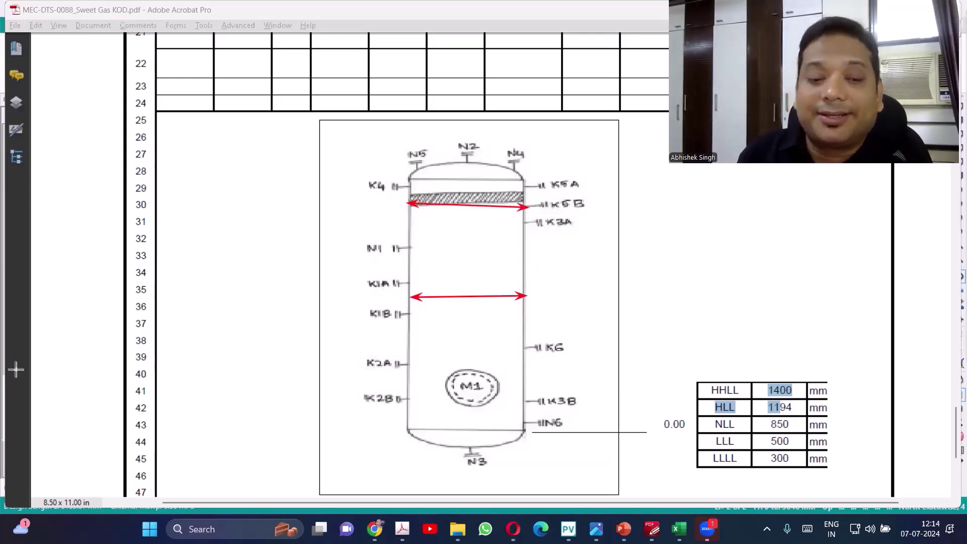
{"action": "key", "text": "ctrl+z"}
{"action": "key", "text": "ctrl+z"}
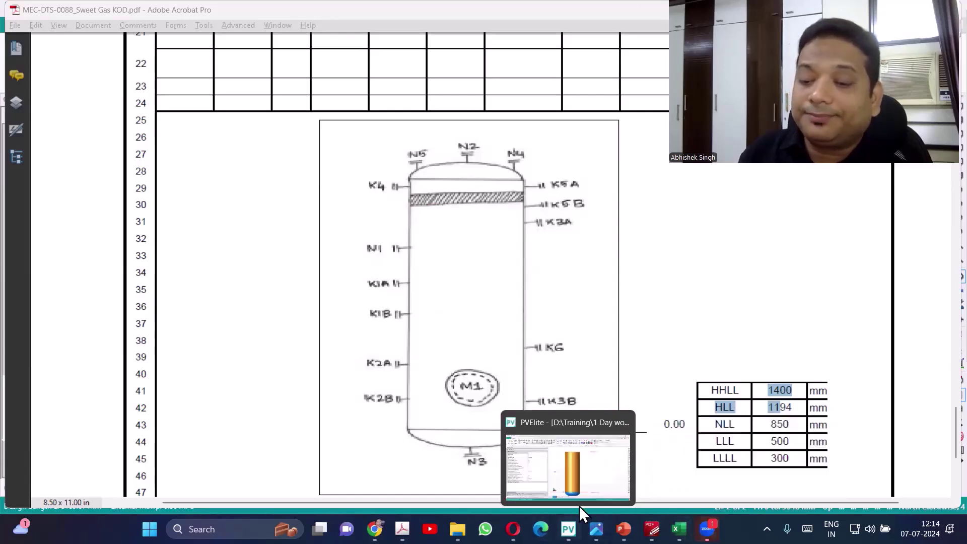
Set the shell's cylinder length to 2000 mm
{"action": "left_click", "coordinate": [579, 505]}
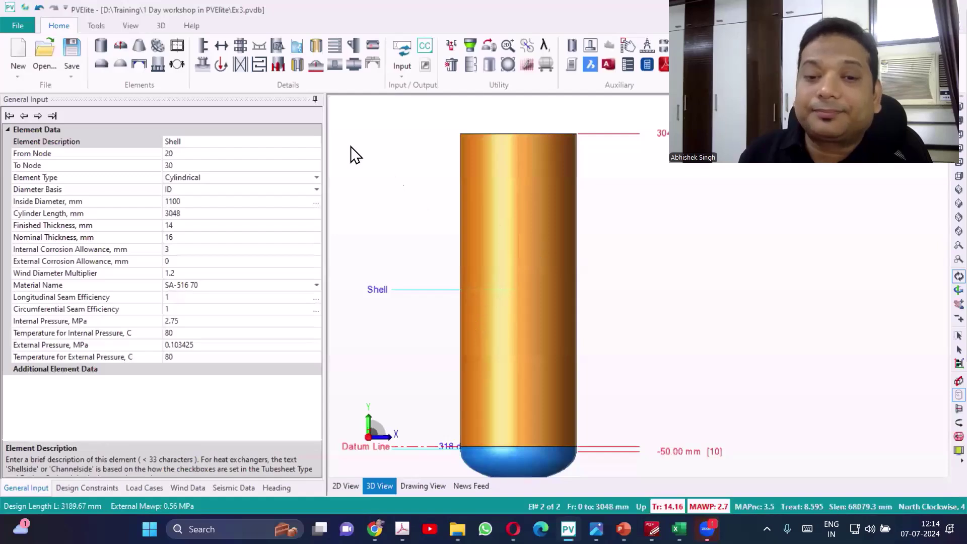
{"action": "left_click", "coordinate": [190, 214]}
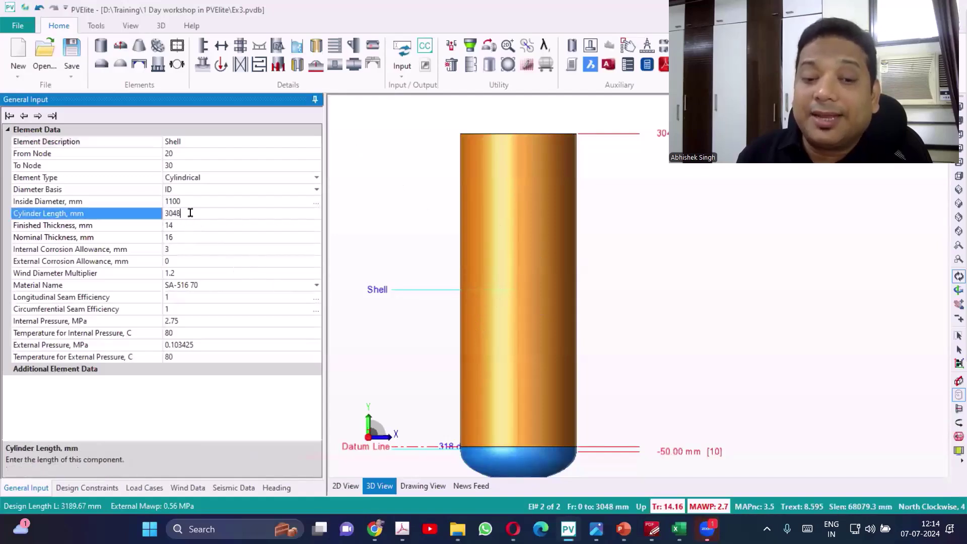
{"action": "type", "text": "200"}
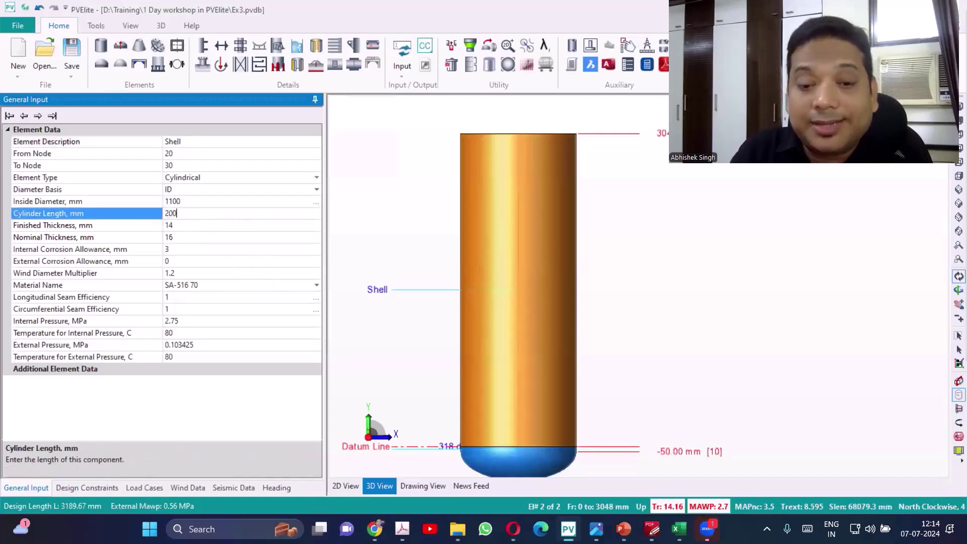
{"action": "type", "text": "0"}
{"action": "key", "text": "Return"}
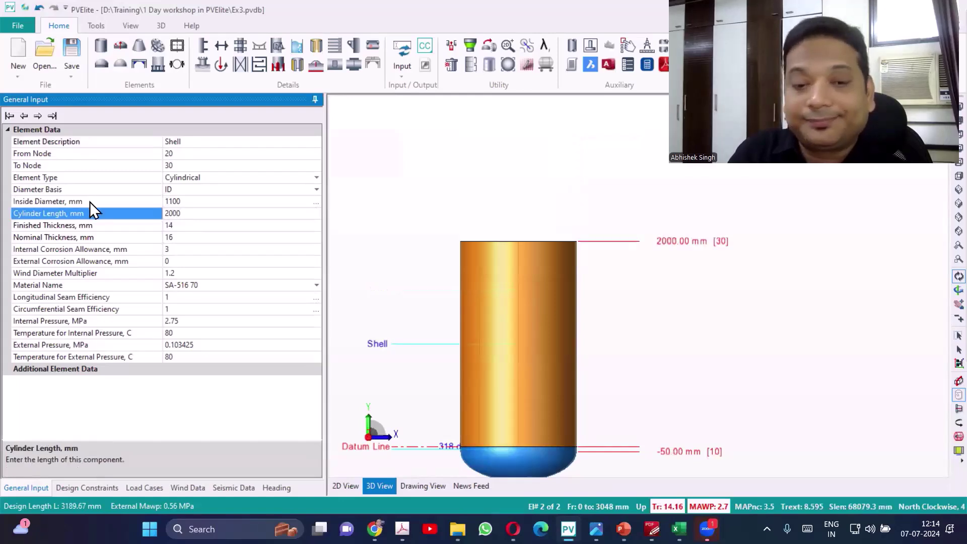
Rename the shell to Shell-1 and step down through its properties to the seam efficiencies
{"action": "left_click", "coordinate": [191, 137]}
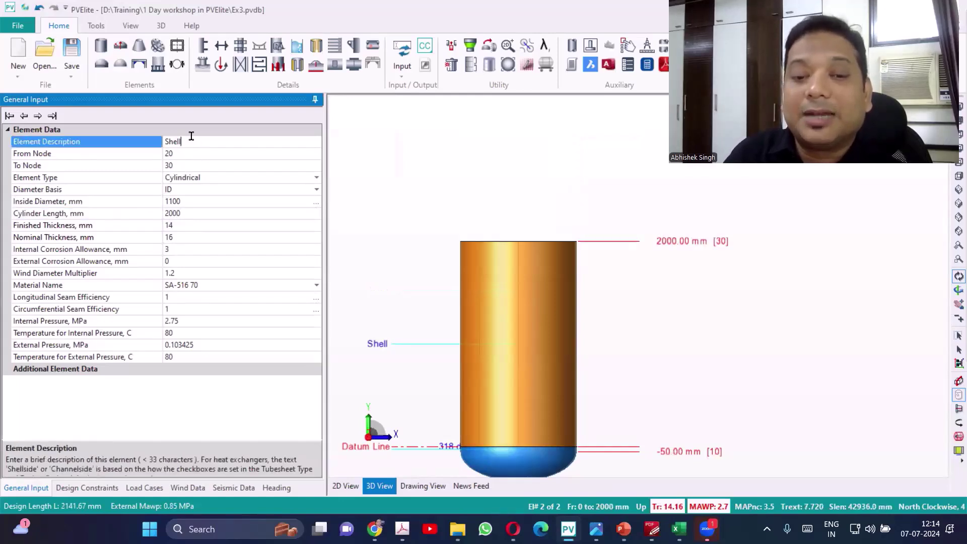
{"action": "type", "text": "-1"}
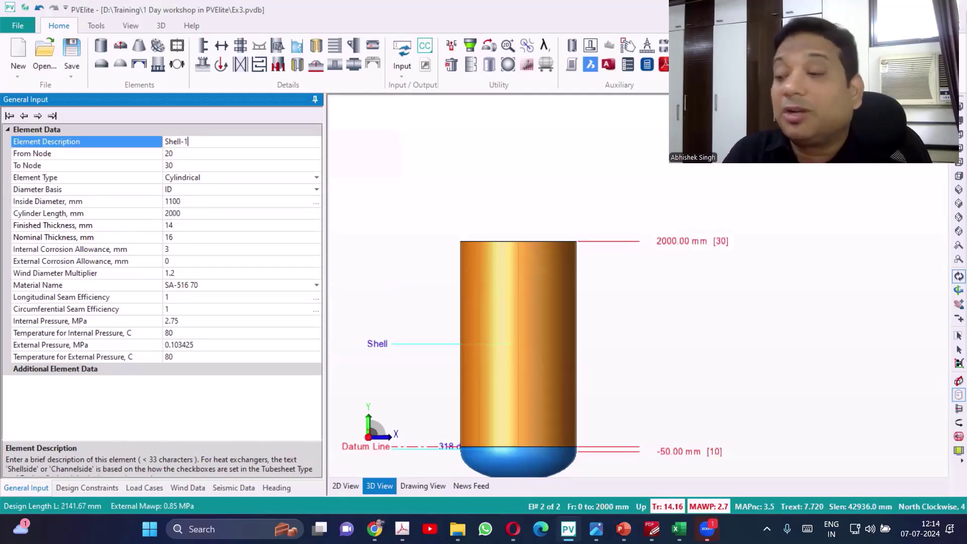
{"action": "key", "text": "Return"}
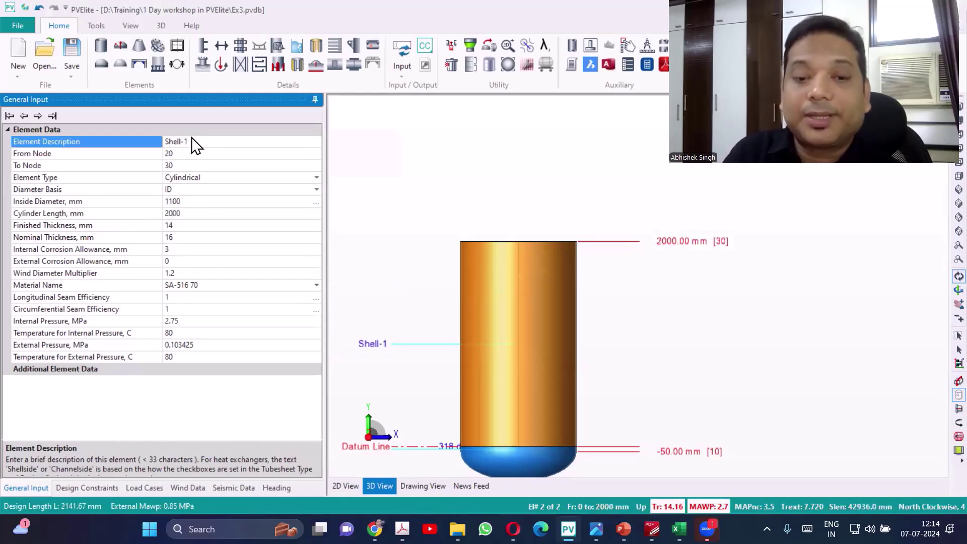
{"action": "key", "text": "Down"}
{"action": "double_click", "coordinate": [192, 141]}
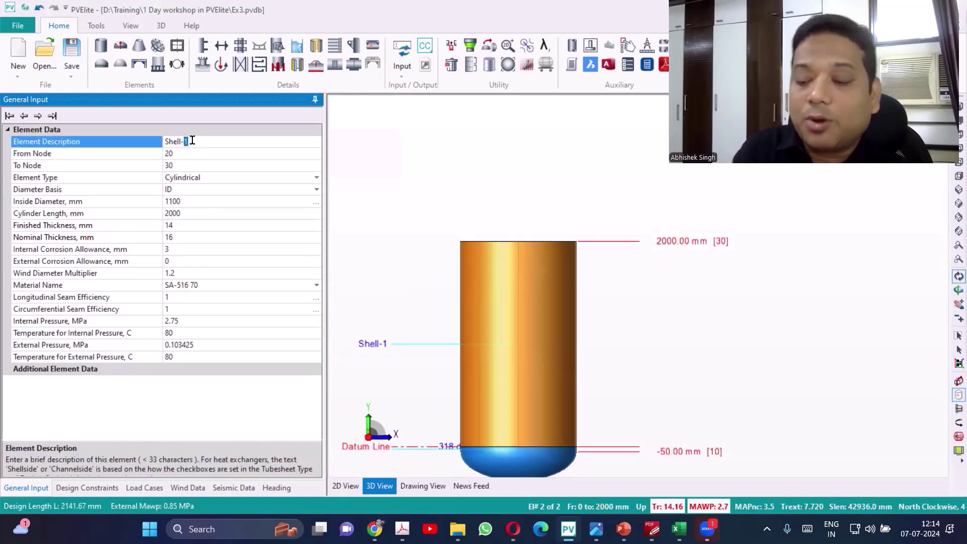
{"action": "key", "text": "Down"}
{"action": "key", "text": "Down"}
{"action": "key", "text": "Down"}
{"action": "key", "text": "Down"}
{"action": "key", "text": "Down"}
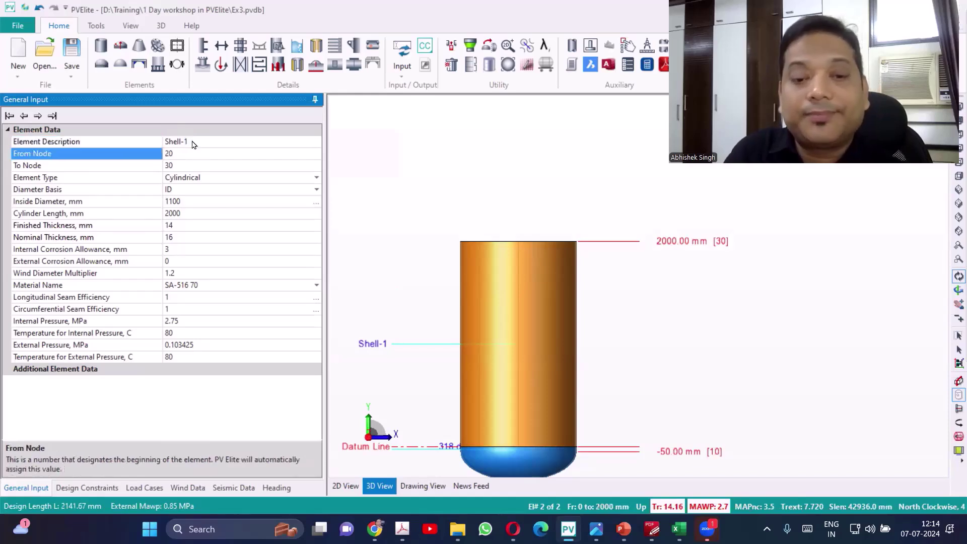
{"action": "key", "text": "Down"}
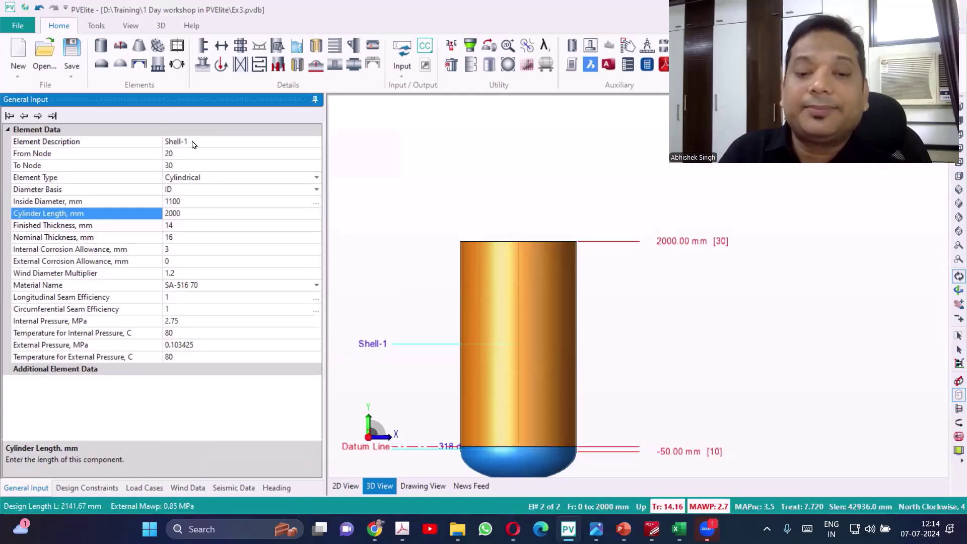
{"action": "key", "text": "Down"}
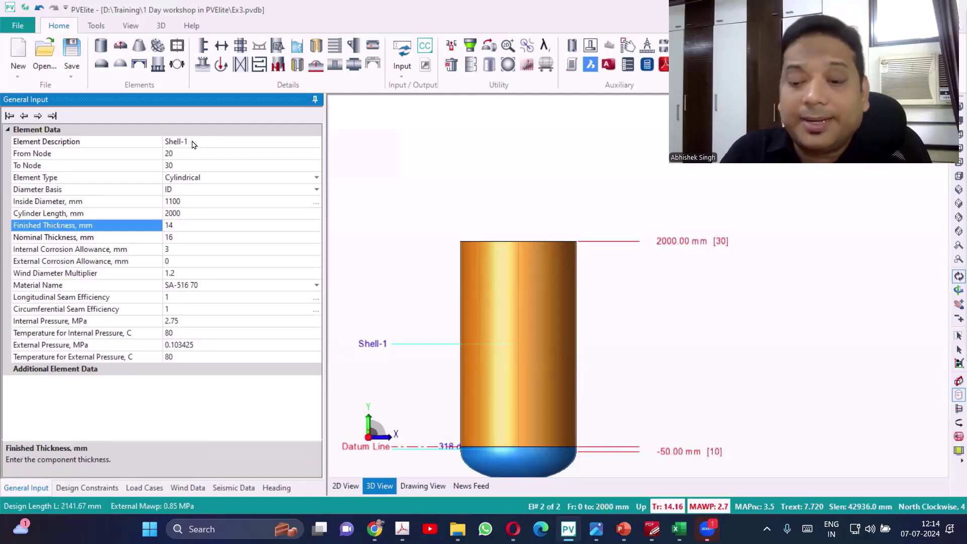
{"action": "key", "text": "Down"}
{"action": "key", "text": "Down"}
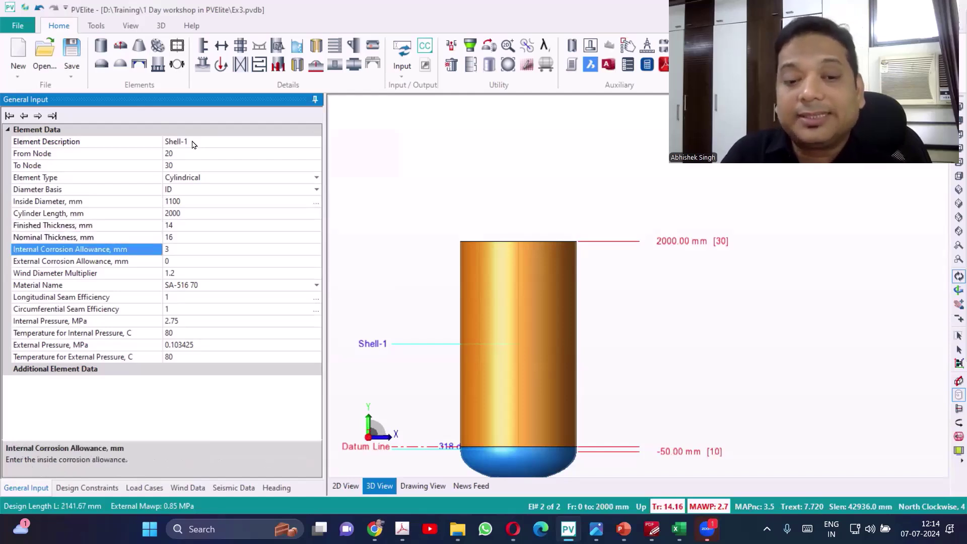
{"action": "key", "text": "Down"}
{"action": "key", "text": "Down"}
{"action": "key", "text": "Down"}
{"action": "key", "text": "Down"}
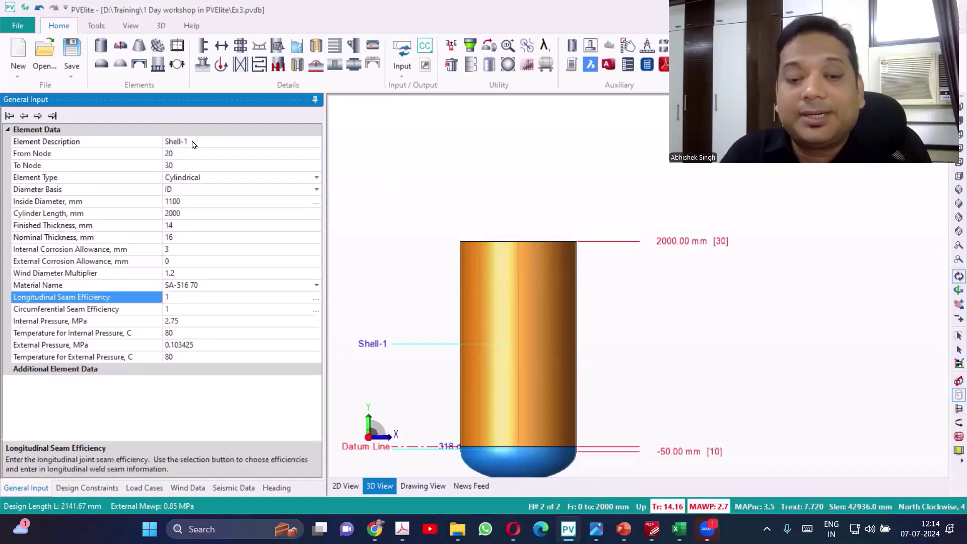
{"action": "key", "text": "Down"}
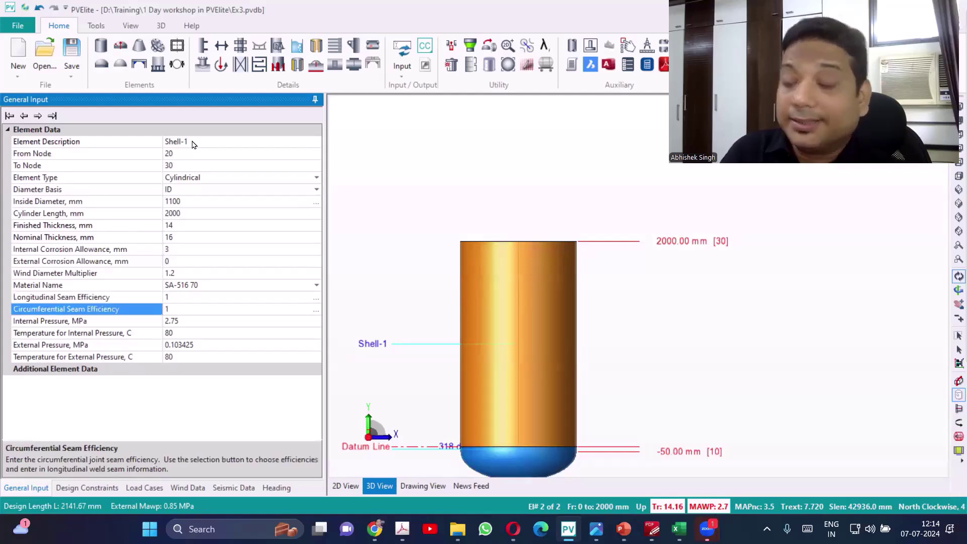
In the longitudinal weld seam data, give Shell-1 one seam
{"action": "left_click", "coordinate": [316, 299]}
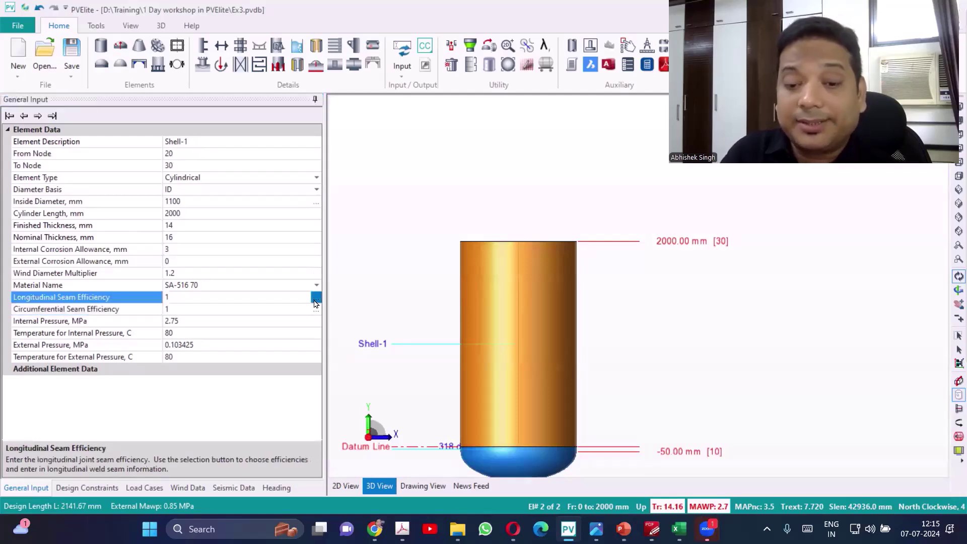
{"action": "left_click", "coordinate": [316, 300]}
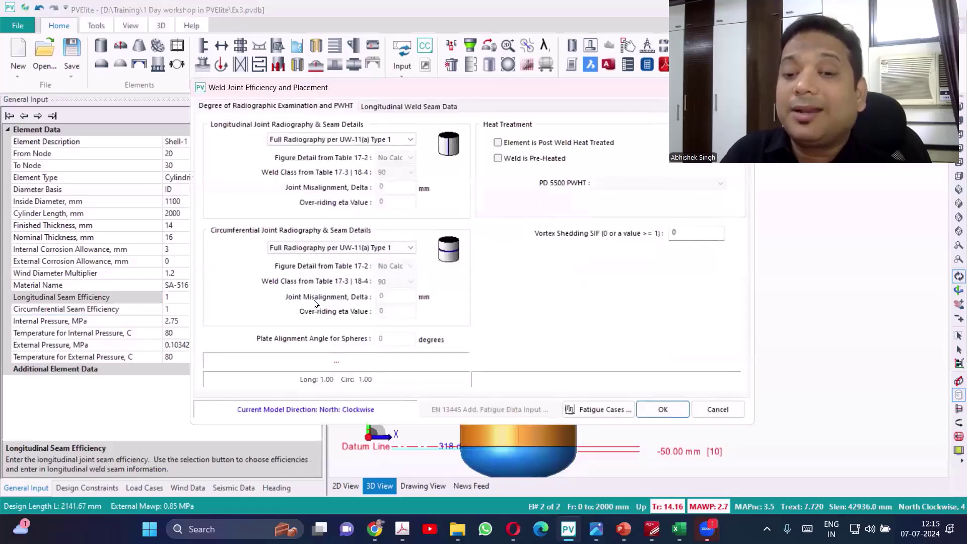
{"action": "left_click", "coordinate": [412, 108]}
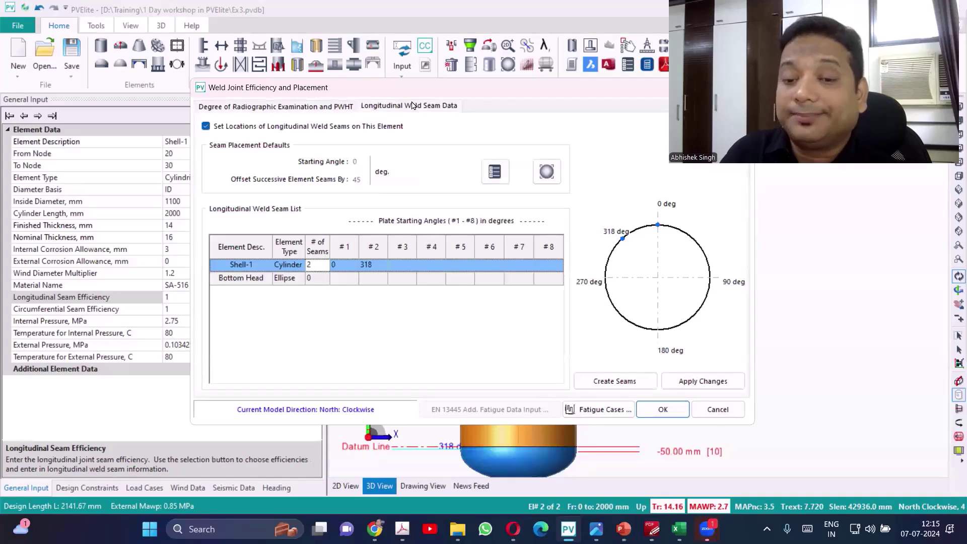
{"action": "left_click", "coordinate": [251, 281]}
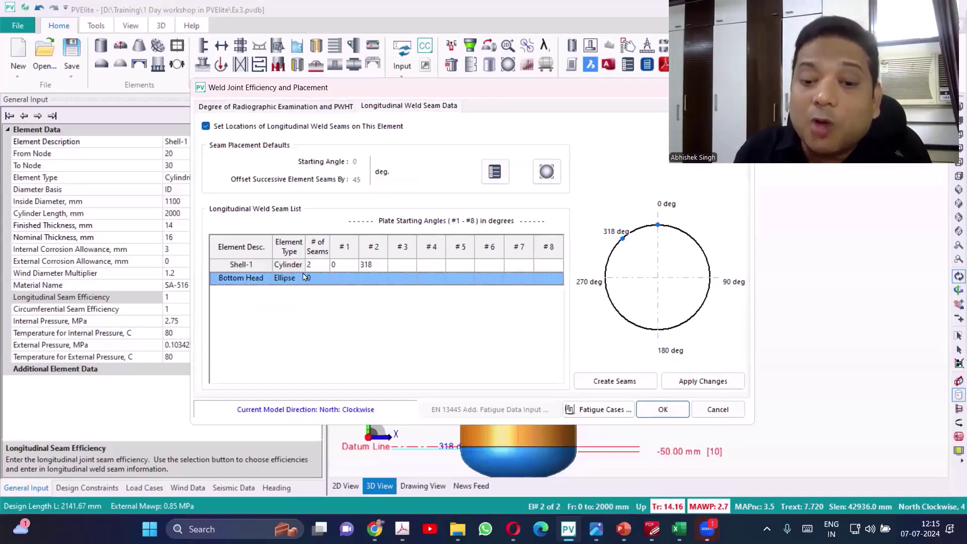
{"action": "left_click", "coordinate": [316, 265]}
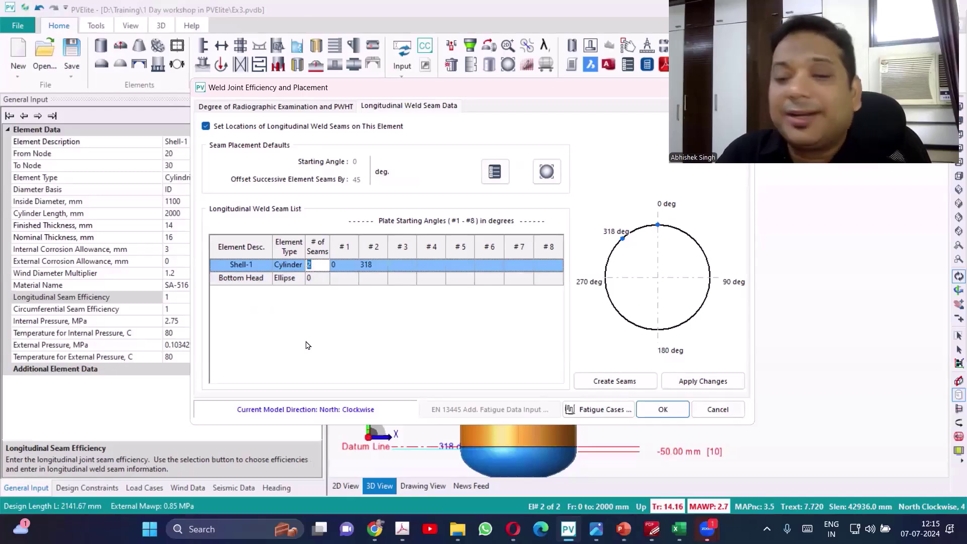
{"action": "type", "text": "1"}
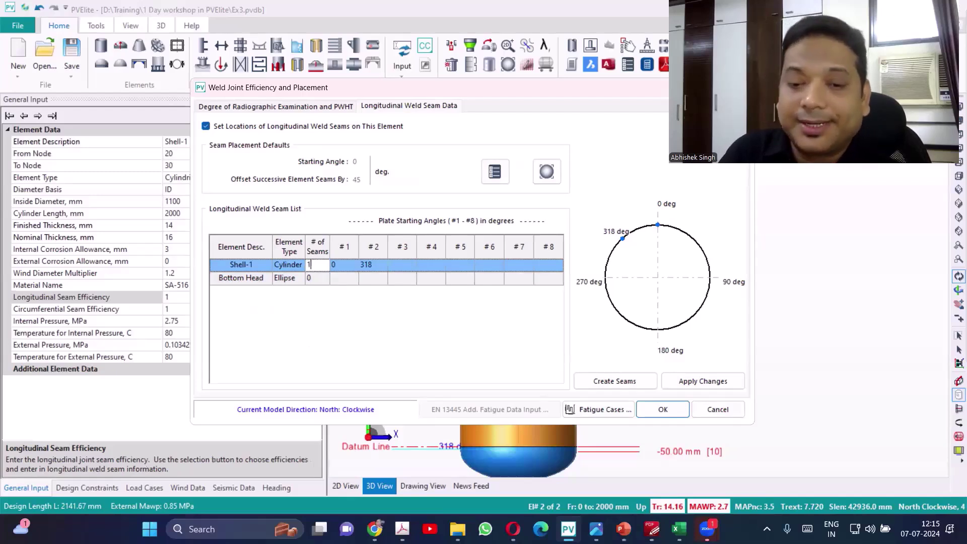
{"action": "key", "text": "Tab"}
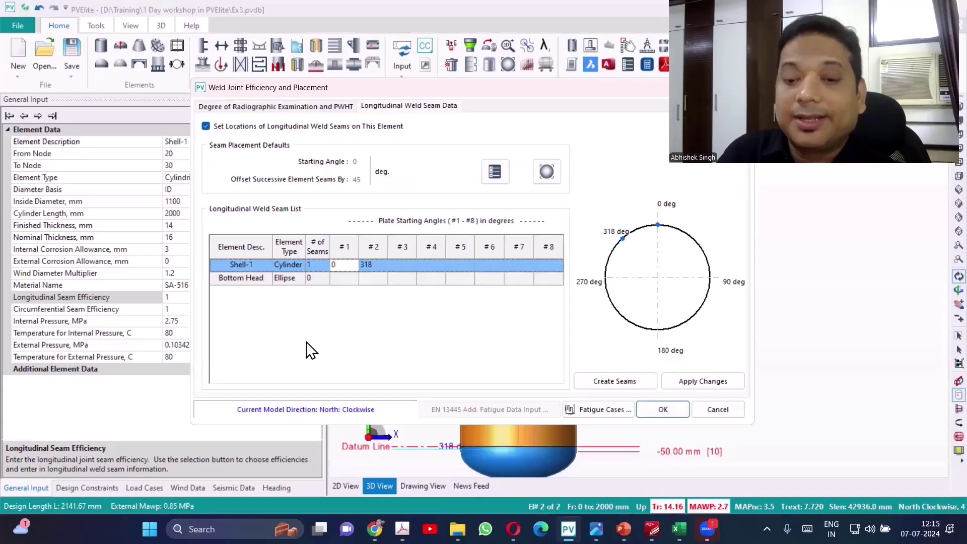
Place Shell-1's seam at 45 degrees, apply the change and close the weld settings
{"action": "key", "text": "BackSpace"}
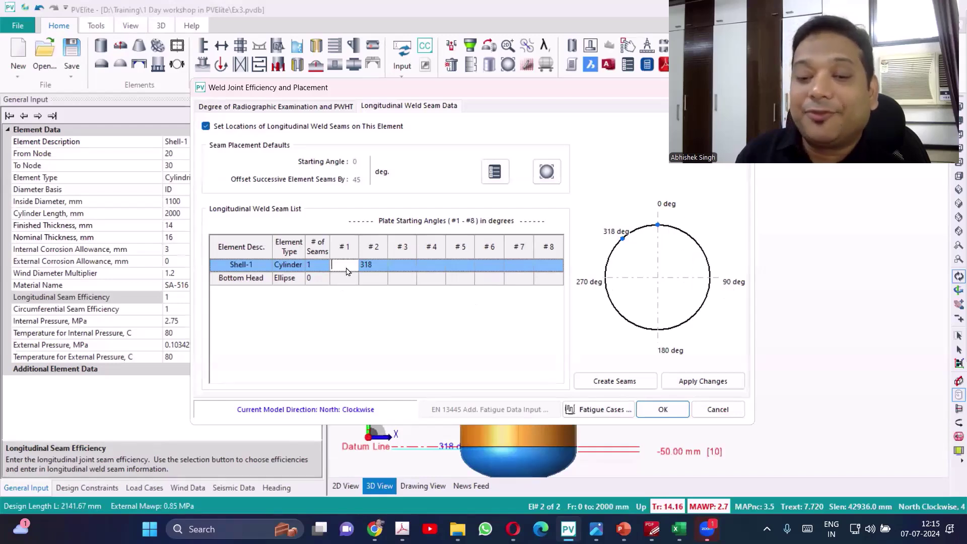
{"action": "type", "text": "45"}
{"action": "key", "text": "Tab"}
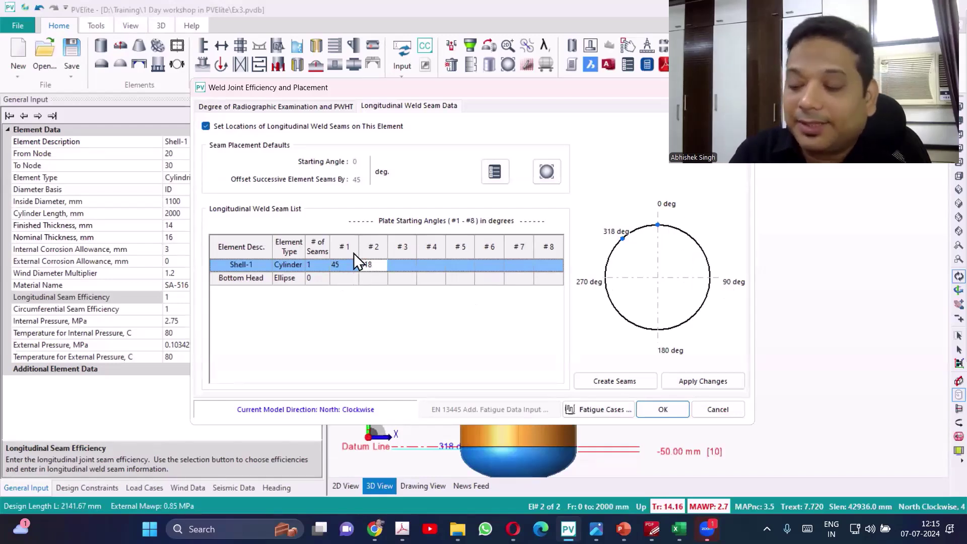
{"action": "key", "text": "Tab"}
{"action": "key", "text": "Tab"}
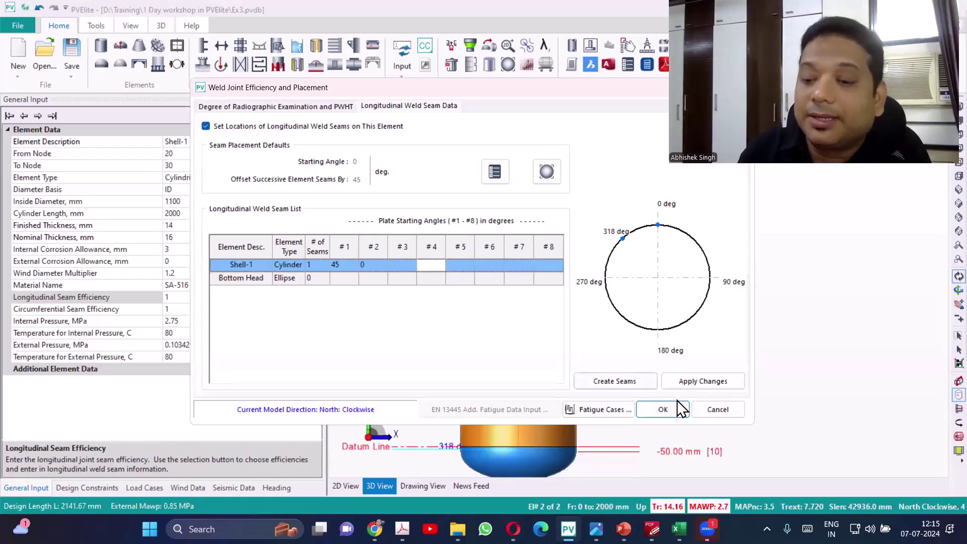
{"action": "left_click", "coordinate": [688, 386]}
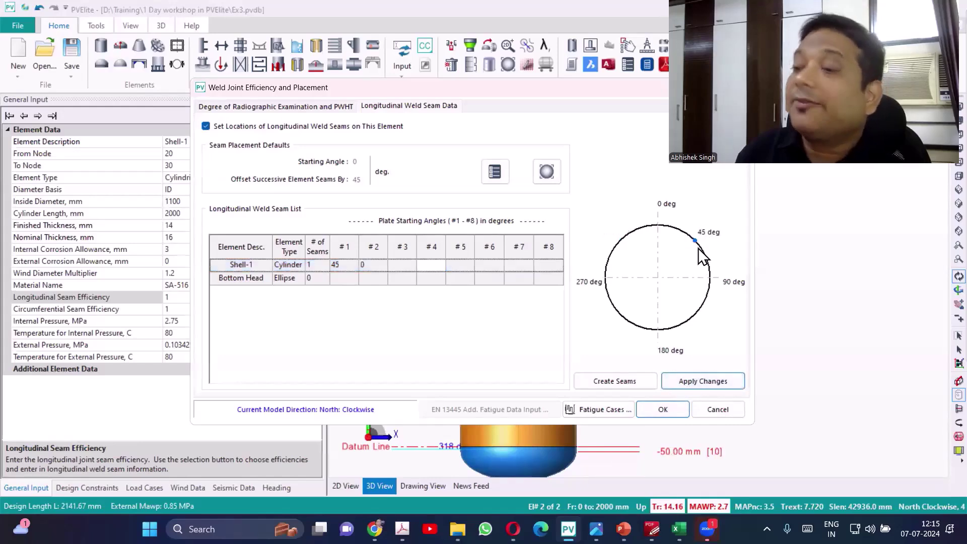
{"action": "left_click", "coordinate": [659, 408]}
{"action": "left_click_drag", "start_coordinate": [523, 346], "coordinate": [535, 328]}
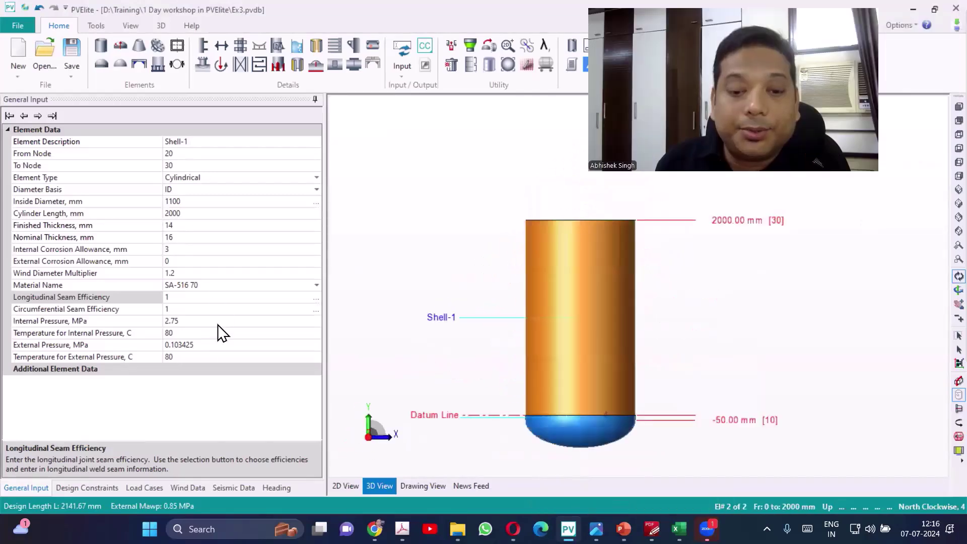
Change Shell-1's finished thickness from 14 to 16 mm and check it against the nominal thickness
{"action": "left_click", "coordinate": [218, 325]}
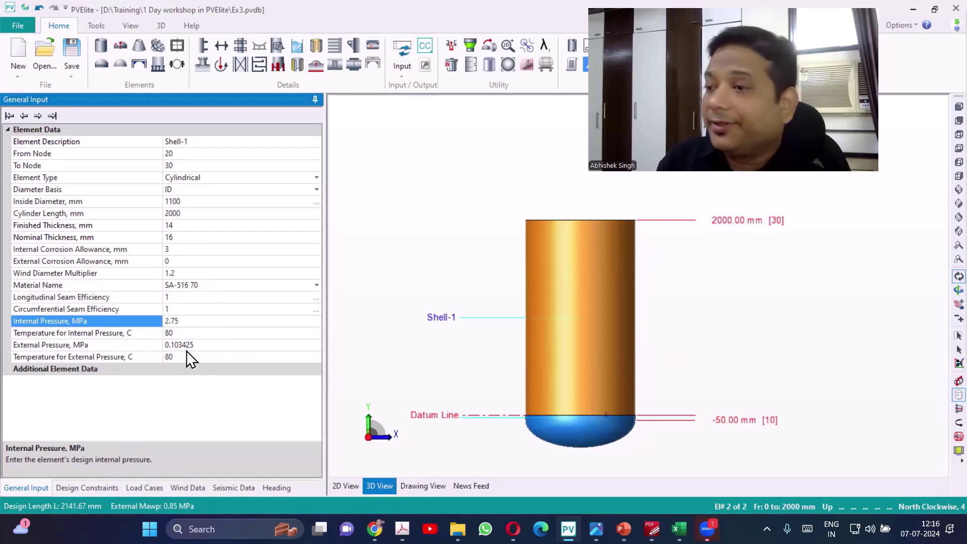
{"action": "left_click", "coordinate": [374, 455]}
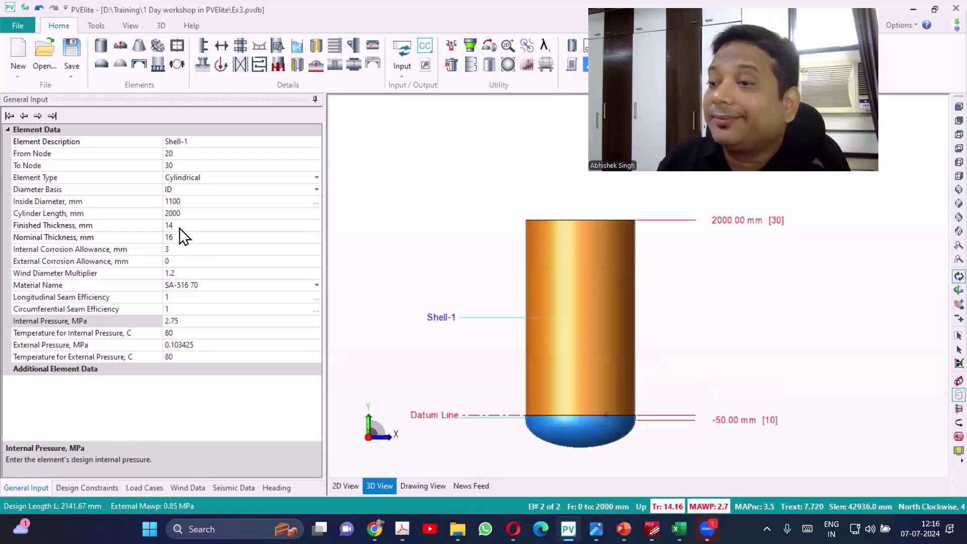
{"action": "left_click", "coordinate": [159, 226]}
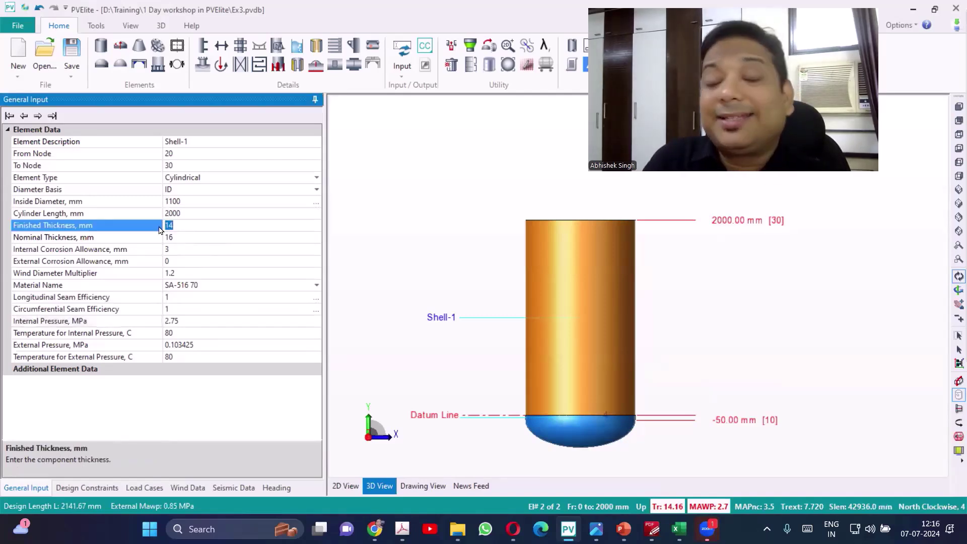
{"action": "type", "text": "16"}
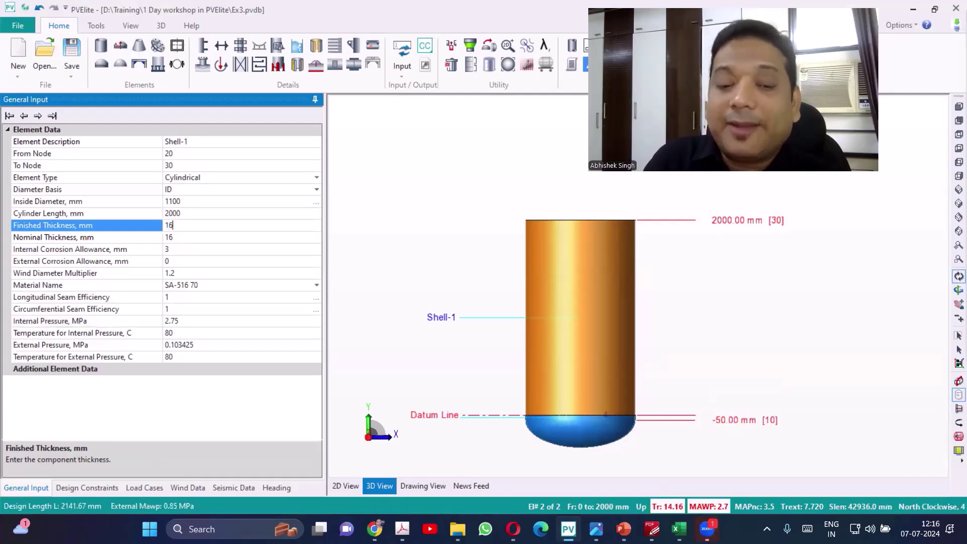
{"action": "key", "text": "Return"}
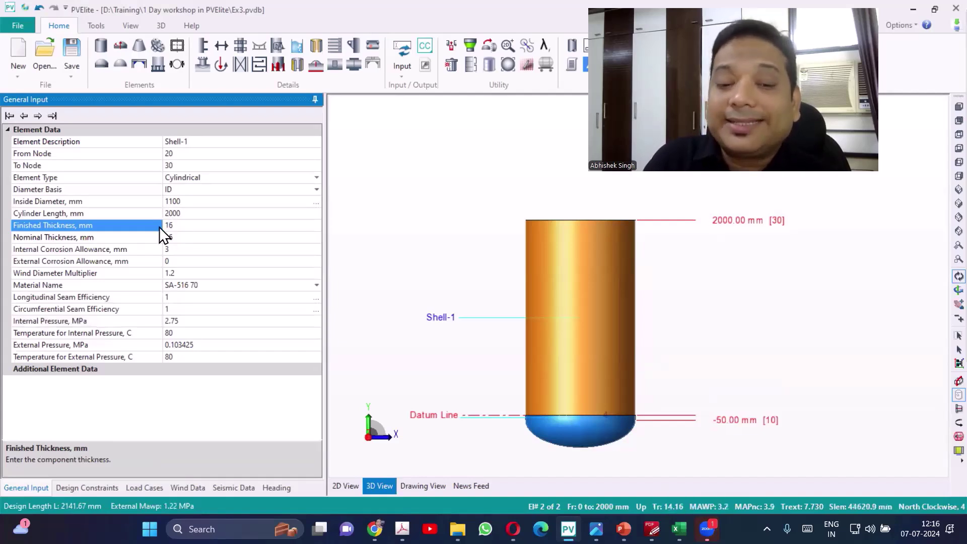
{"action": "key", "text": "Down"}
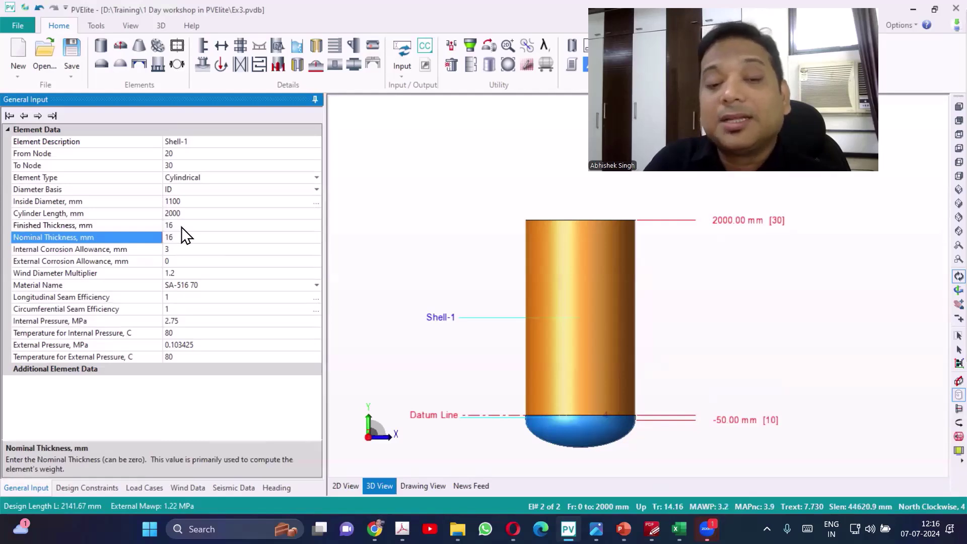
{"action": "left_click", "coordinate": [184, 226]}
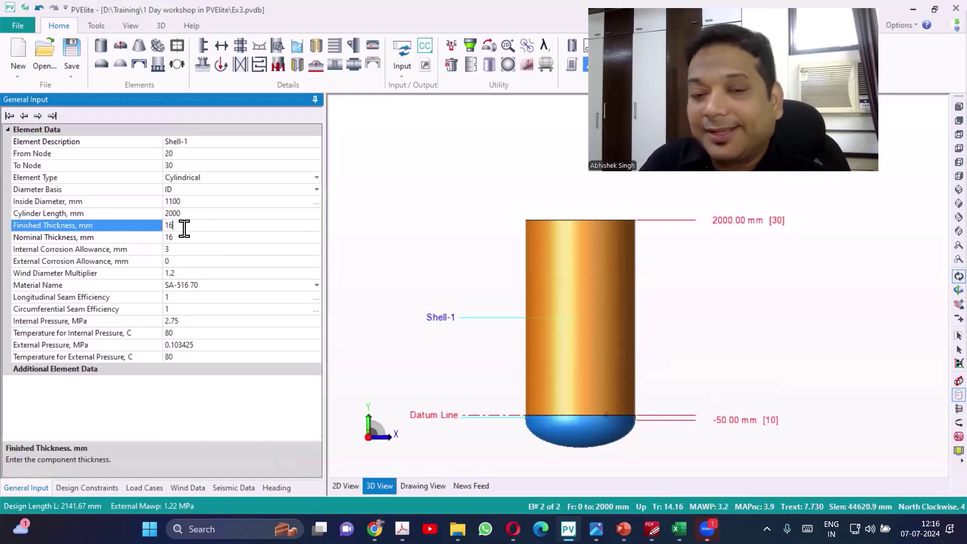
{"action": "left_click", "coordinate": [184, 236]}
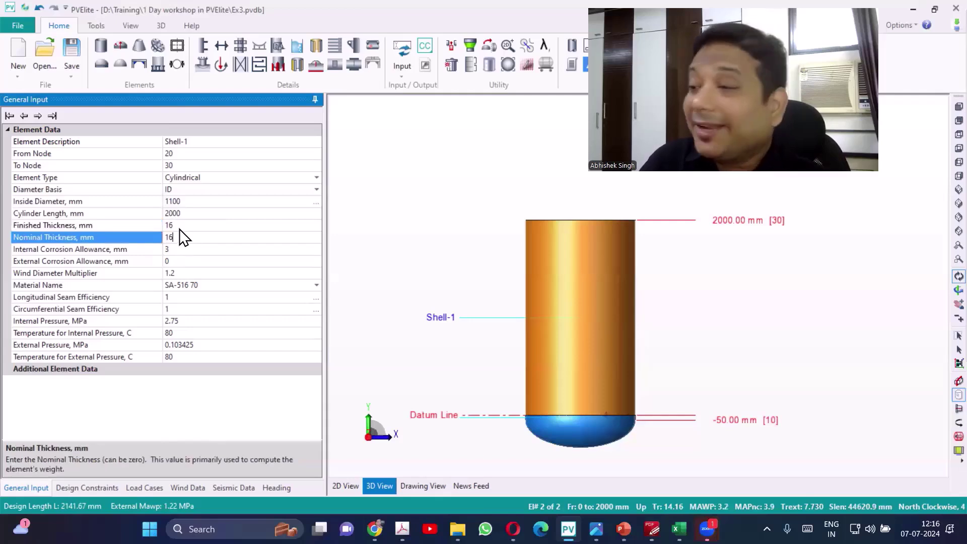
{"action": "left_click", "coordinate": [179, 226]}
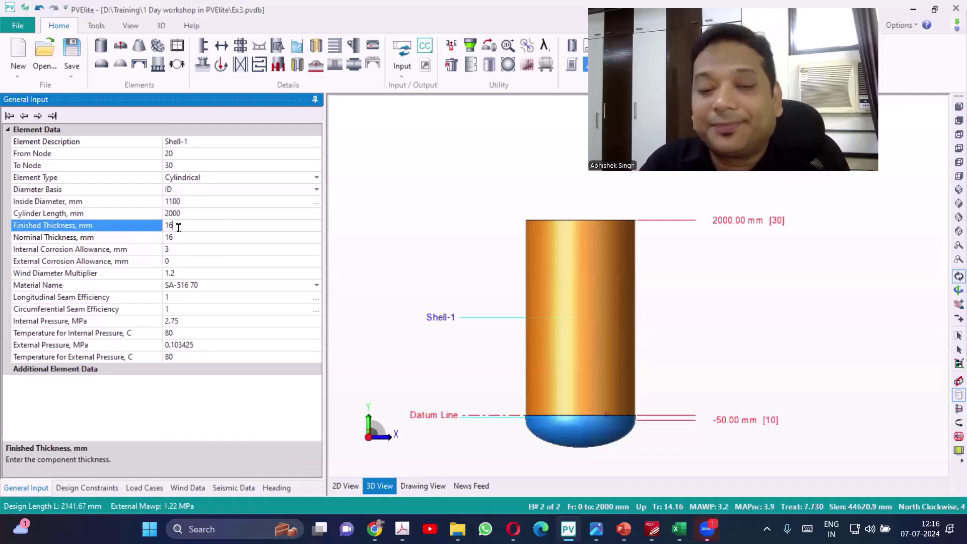
{"action": "key", "text": "Down"}
{"action": "key", "text": "Down"}
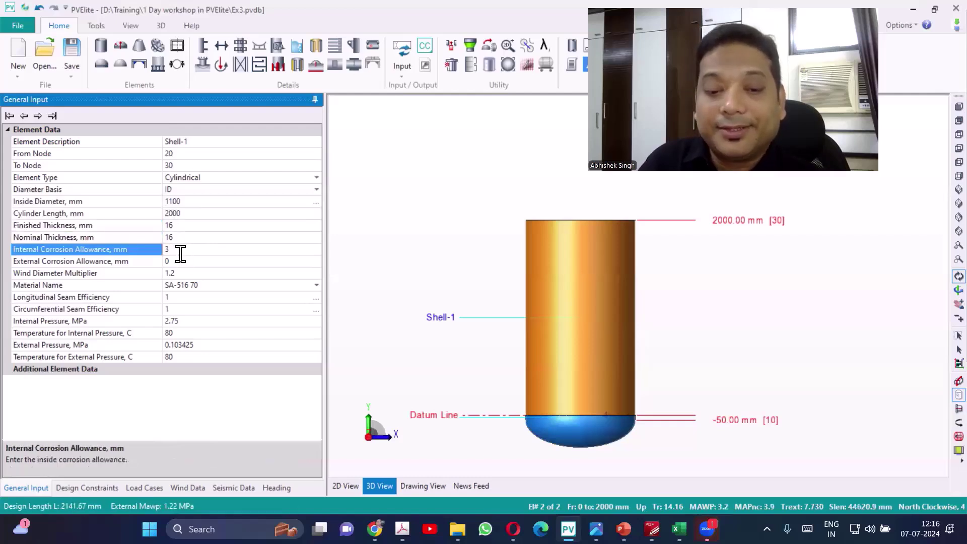
{"action": "left_click", "coordinate": [456, 408]}
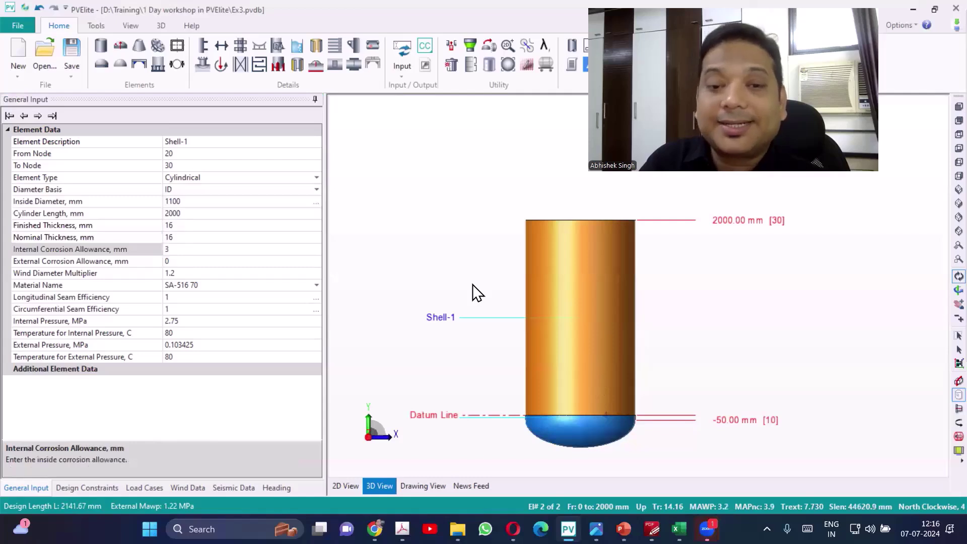
Add a cylinder above Shell-1 named SHell-2 with a 1400 mm cylinder length
{"action": "left_click", "coordinate": [105, 44]}
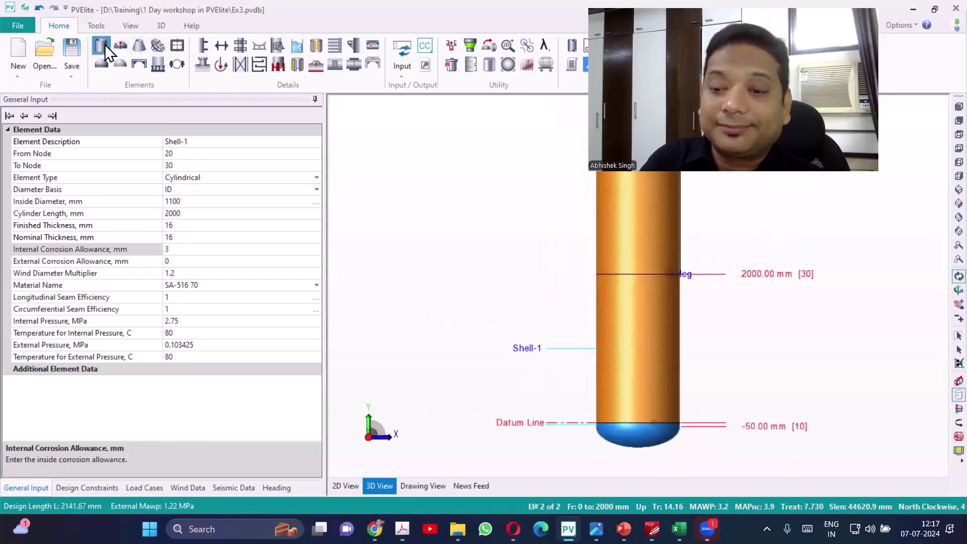
{"action": "left_click", "coordinate": [209, 143]}
{"action": "type", "text": "SHell"}
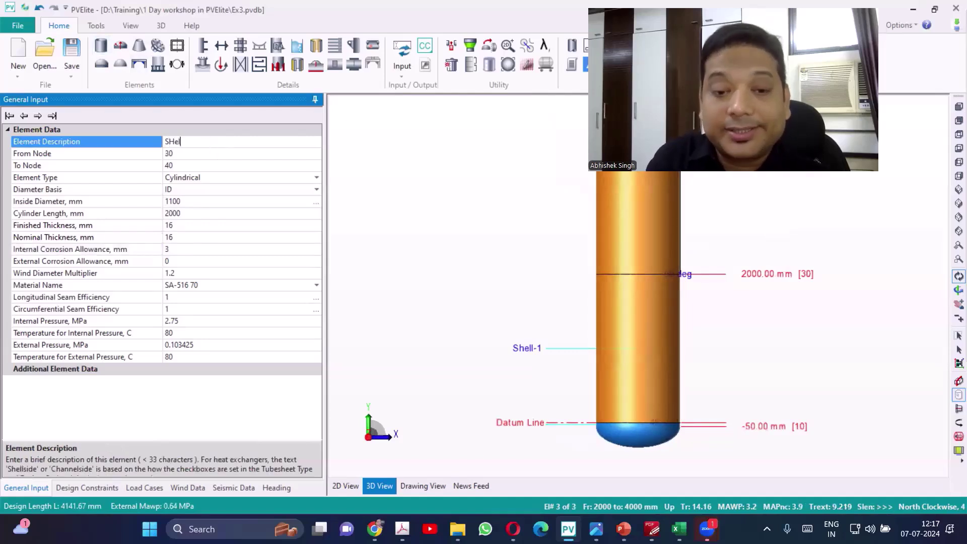
{"action": "type", "text": "-2"}
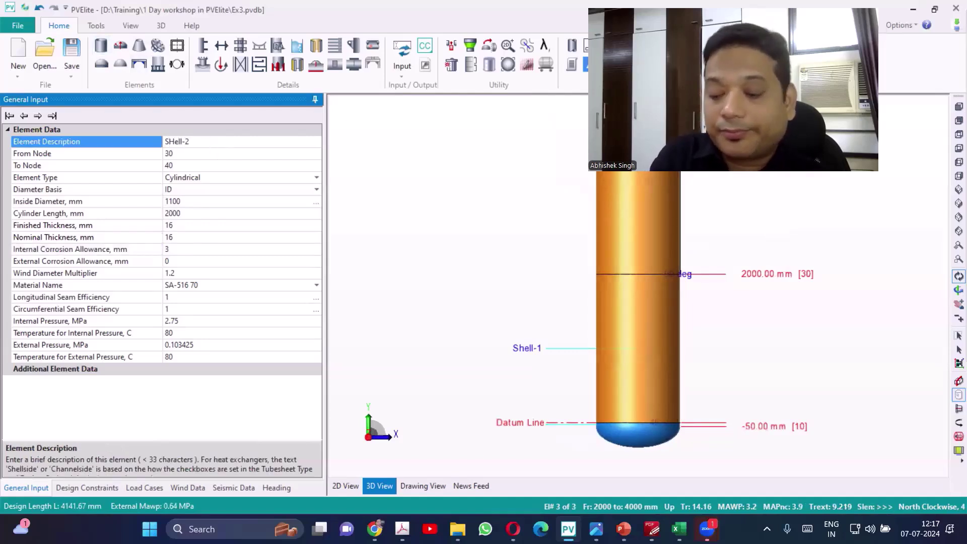
{"action": "key", "text": "Return"}
{"action": "key", "text": "Return"}
{"action": "key", "text": "Return"}
{"action": "key", "text": "Return"}
{"action": "key", "text": "Return"}
{"action": "key", "text": "Return"}
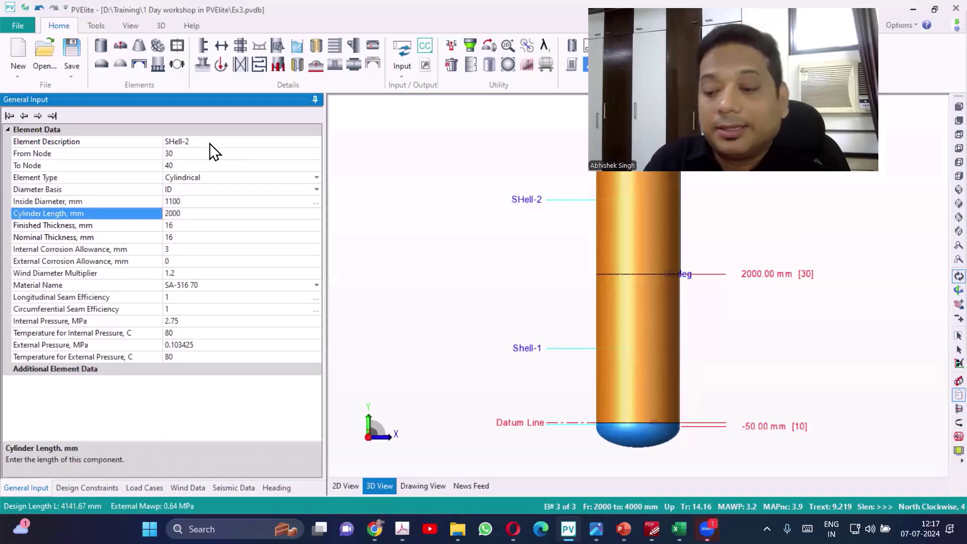
{"action": "type", "text": "1400"}
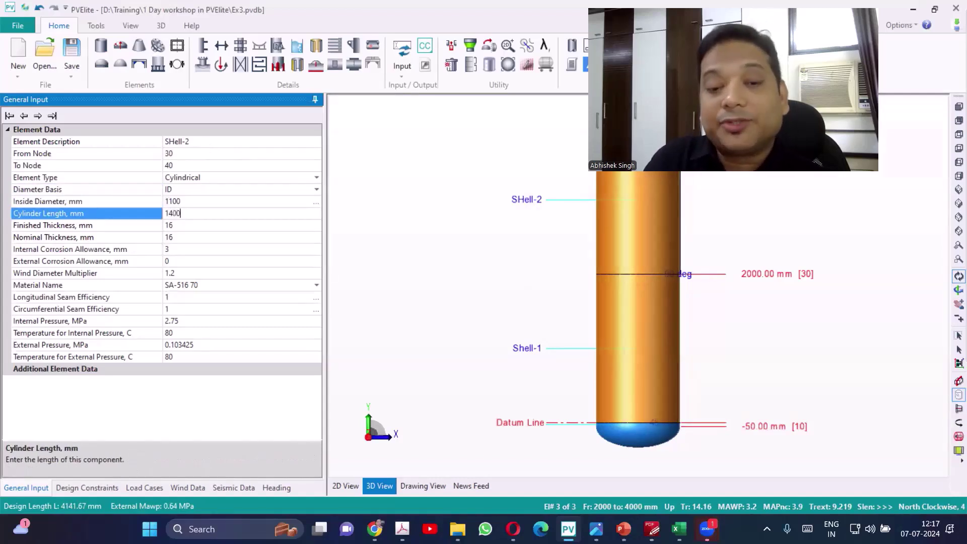
{"action": "key", "text": "Return"}
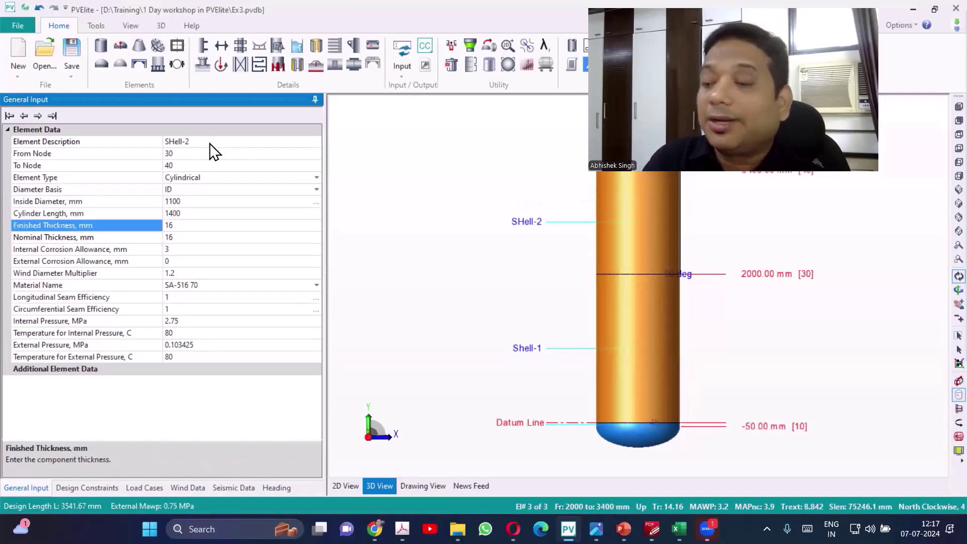
{"action": "key", "text": "Down"}
{"action": "key", "text": "Down"}
{"action": "key", "text": "Down"}
{"action": "key", "text": "Down"}
{"action": "key", "text": "Down"}
{"action": "key", "text": "Down"}
{"action": "key", "text": "Down"}
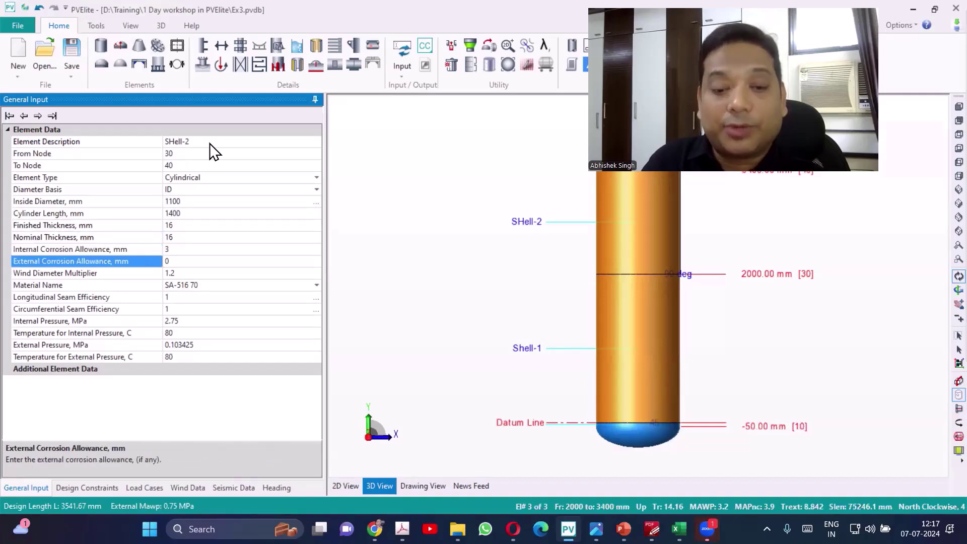
{"action": "left_click", "coordinate": [342, 237]}
{"action": "left_click", "coordinate": [315, 298]}
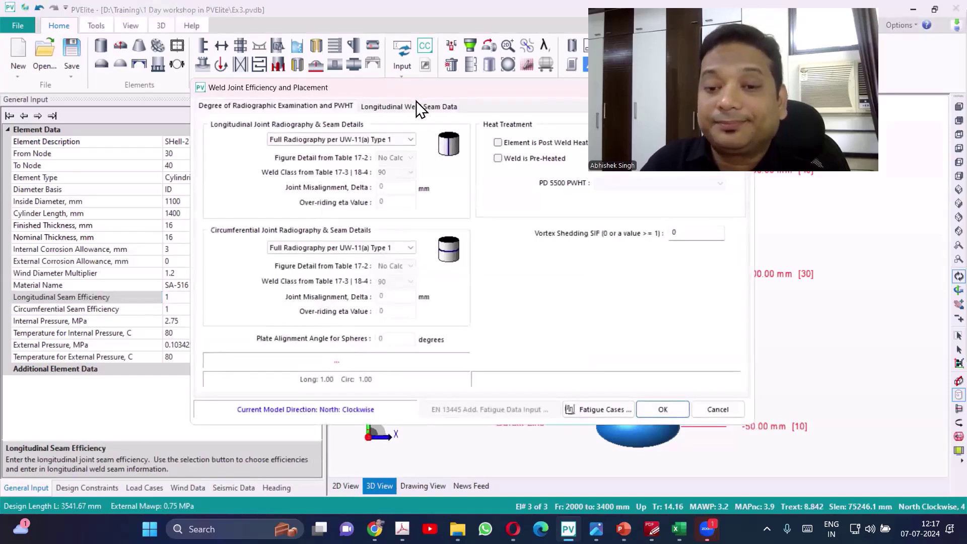
Give SHell-2 one longitudinal seam at 135°, set the second angle to 0, and apply
{"action": "left_click", "coordinate": [416, 105]}
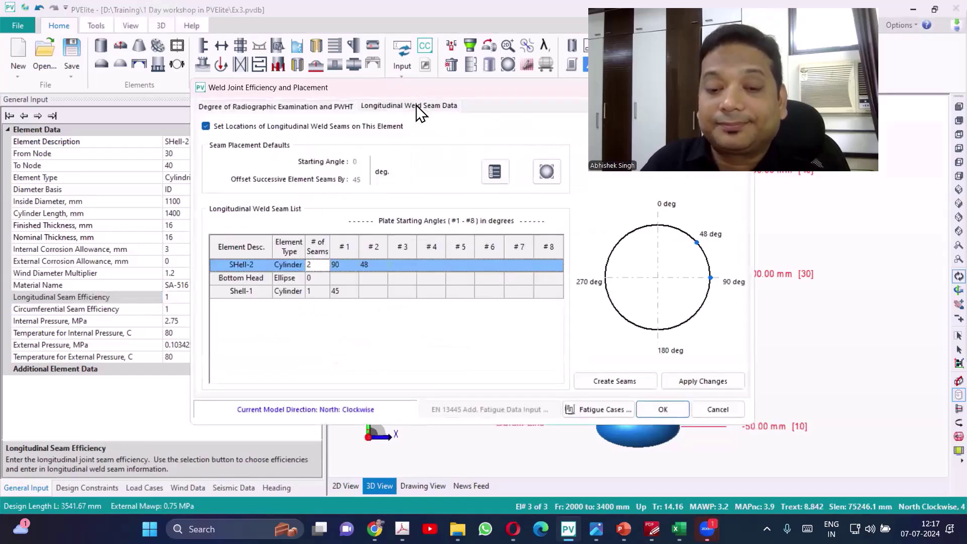
{"action": "left_click", "coordinate": [315, 264]}
{"action": "type", "text": "1"}
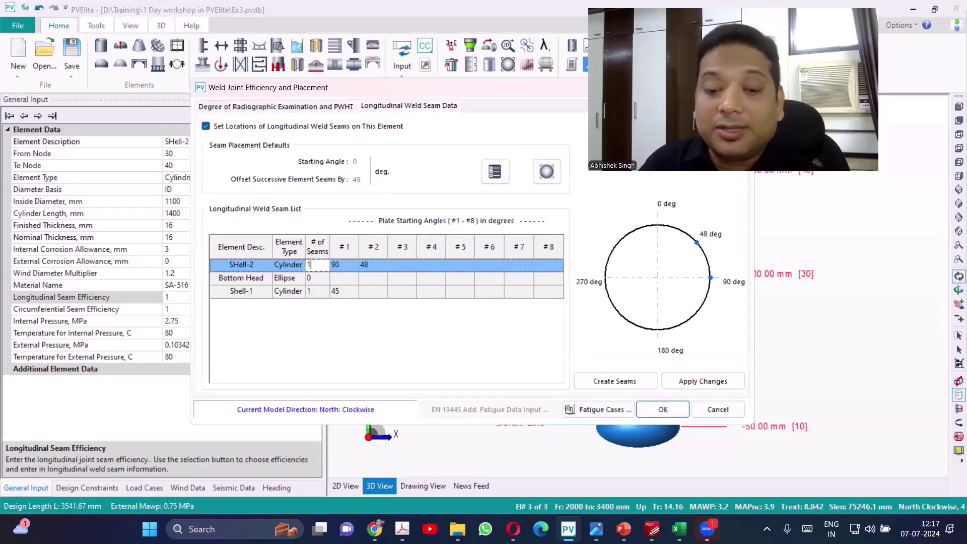
{"action": "key", "text": "Tab"}
{"action": "key", "text": "BackSpace"}
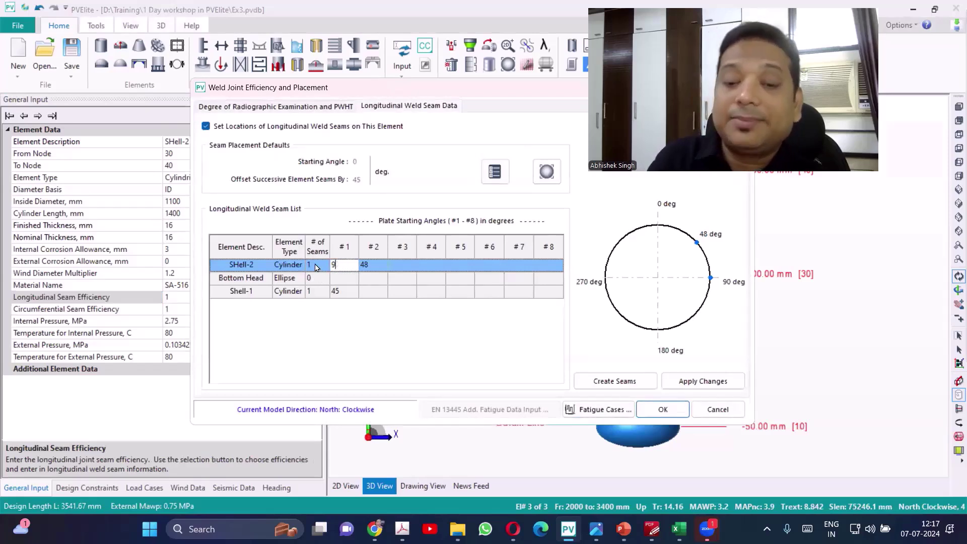
{"action": "type", "text": "135"}
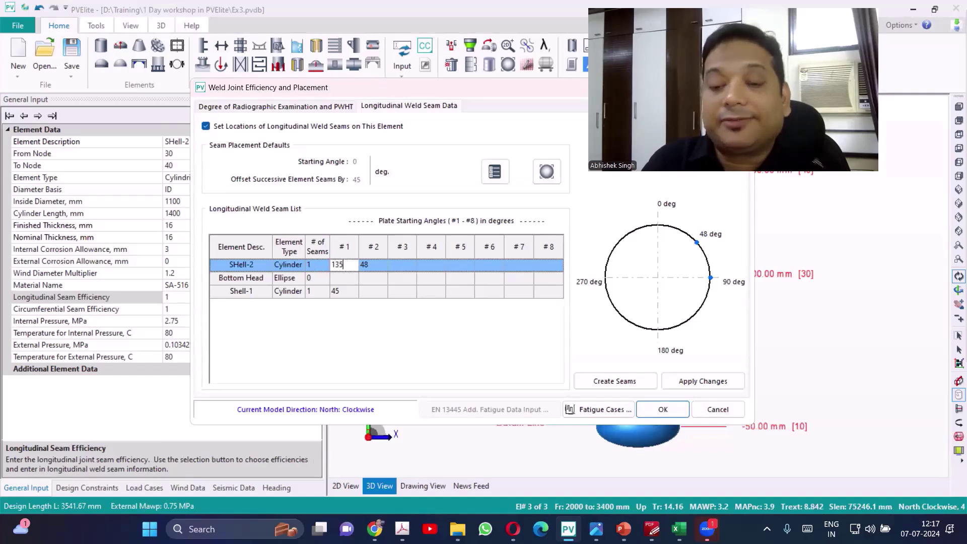
{"action": "key", "text": "Tab"}
{"action": "key", "text": "BackSpace"}
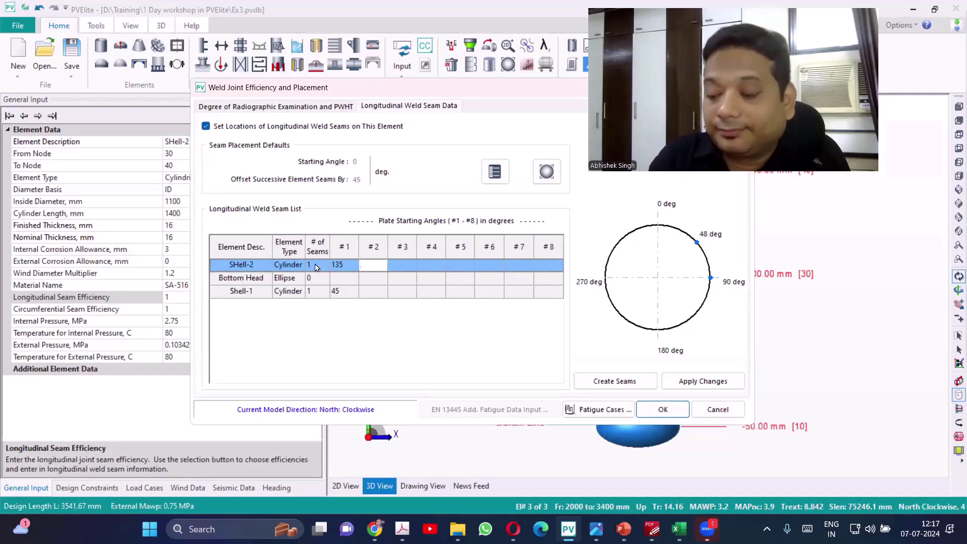
{"action": "type", "text": "0"}
{"action": "key", "text": "Tab"}
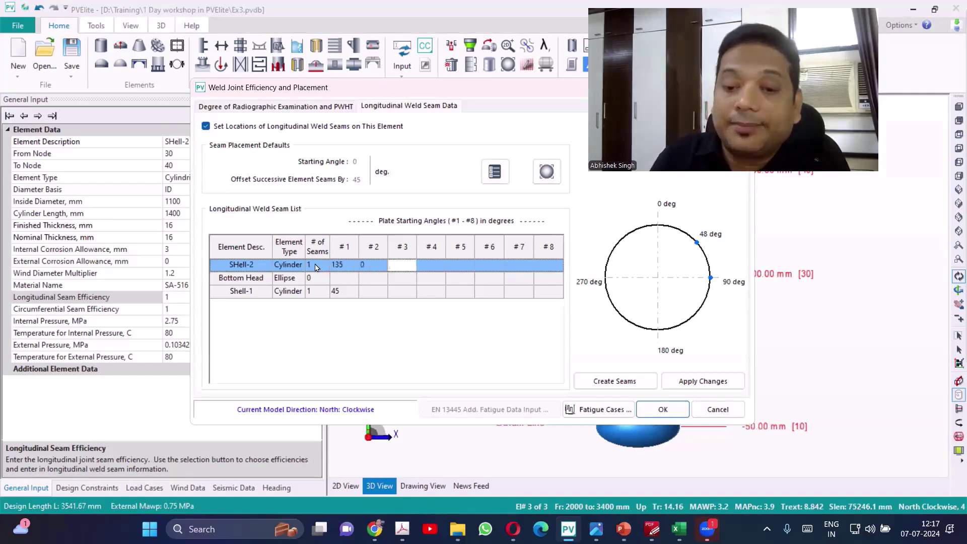
{"action": "left_click", "coordinate": [688, 386]}
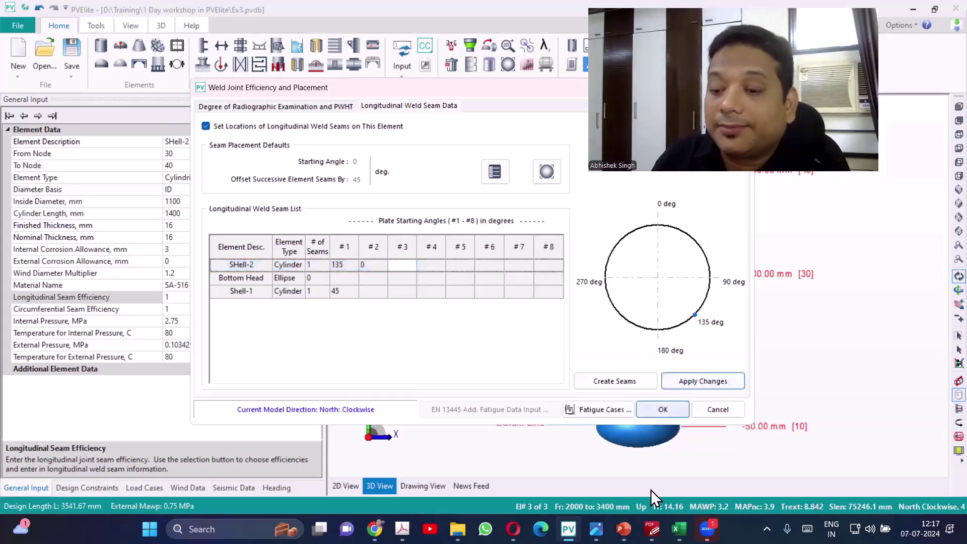
Save the seam data and close the weld settings dialog
{"action": "left_click", "coordinate": [662, 409]}
{"action": "scroll", "coordinate": [670, 411], "scroll_direction": "down", "scroll_amount": 3}
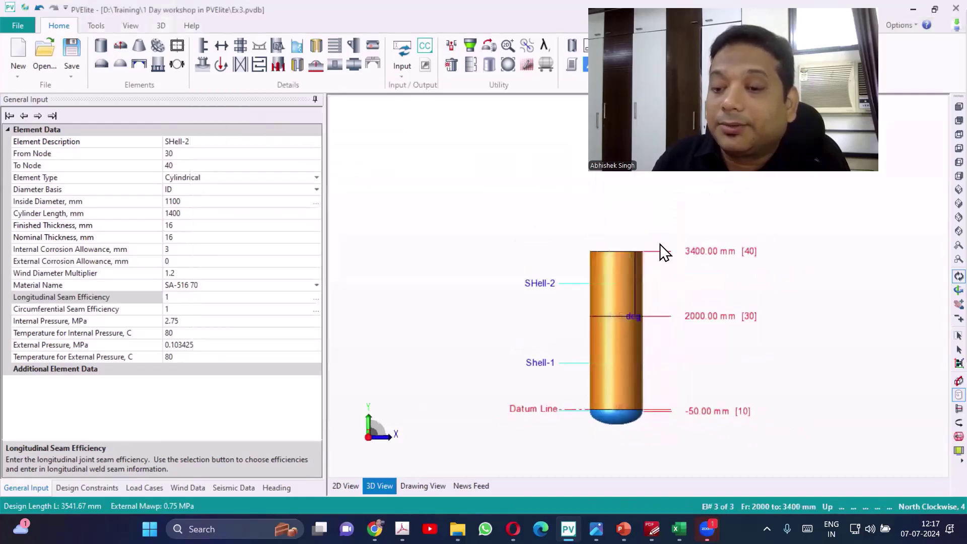
{"action": "scroll", "coordinate": [660, 247], "scroll_direction": "up", "scroll_amount": 5}
{"action": "scroll", "coordinate": [574, 263], "scroll_direction": "down", "scroll_amount": 1}
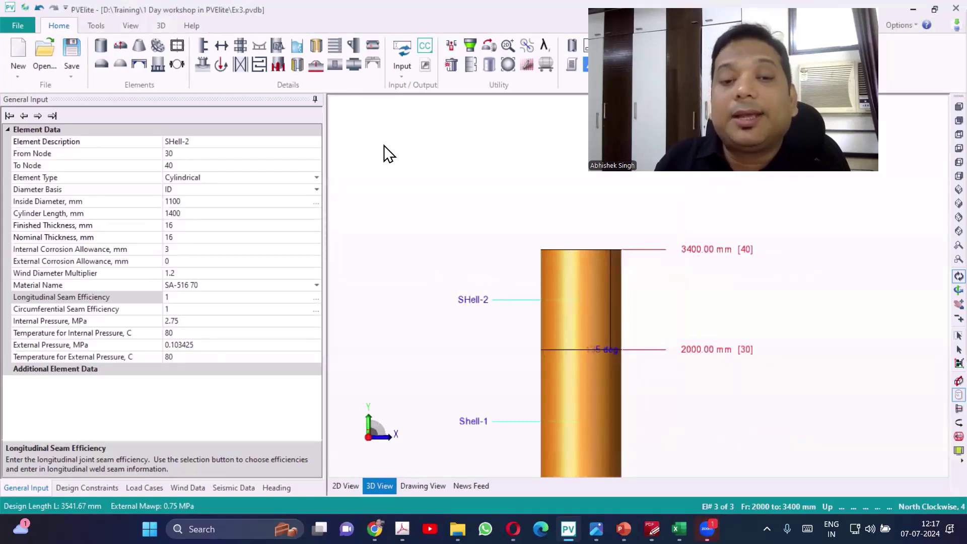
Add a torispherical head above SHell-2 and name it Top Head
{"action": "left_click", "coordinate": [120, 45]}
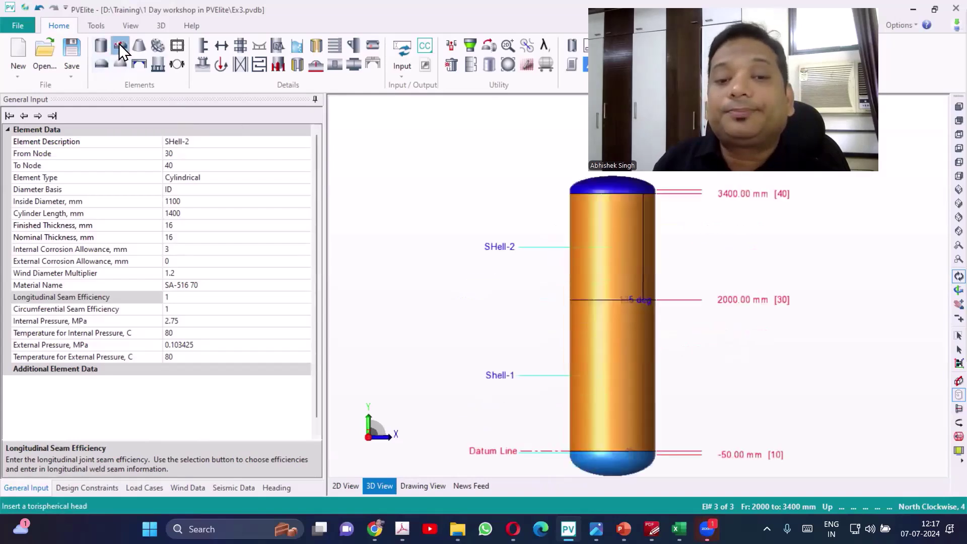
{"action": "scroll", "coordinate": [819, 297], "scroll_direction": "up", "scroll_amount": 1}
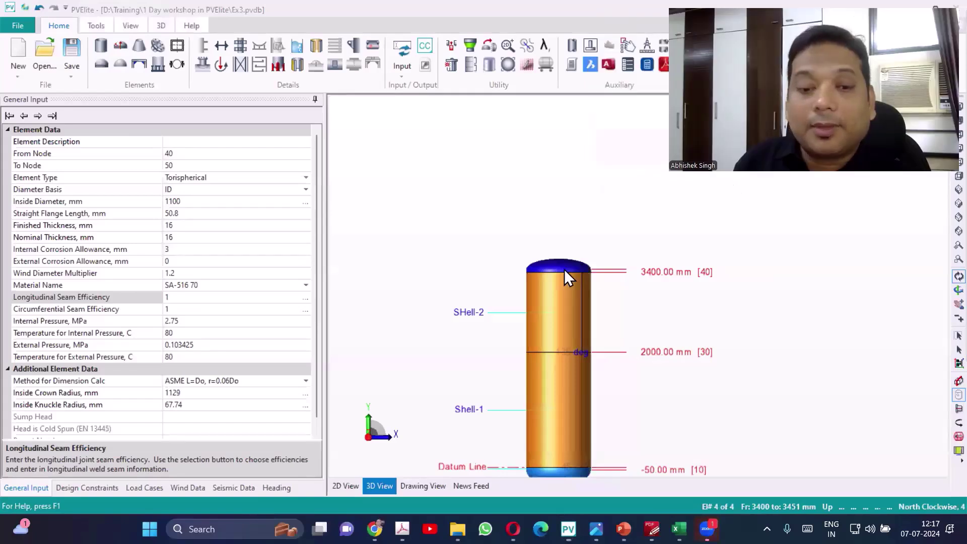
{"action": "left_click", "coordinate": [199, 146]}
{"action": "type", "text": "Top"}
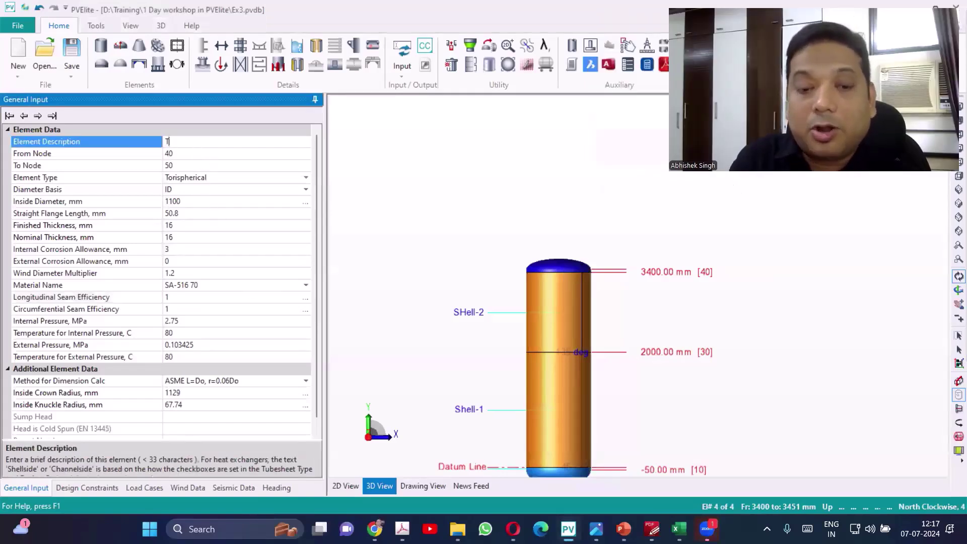
{"action": "type", "text": "ead"}
{"action": "key", "text": "Return"}
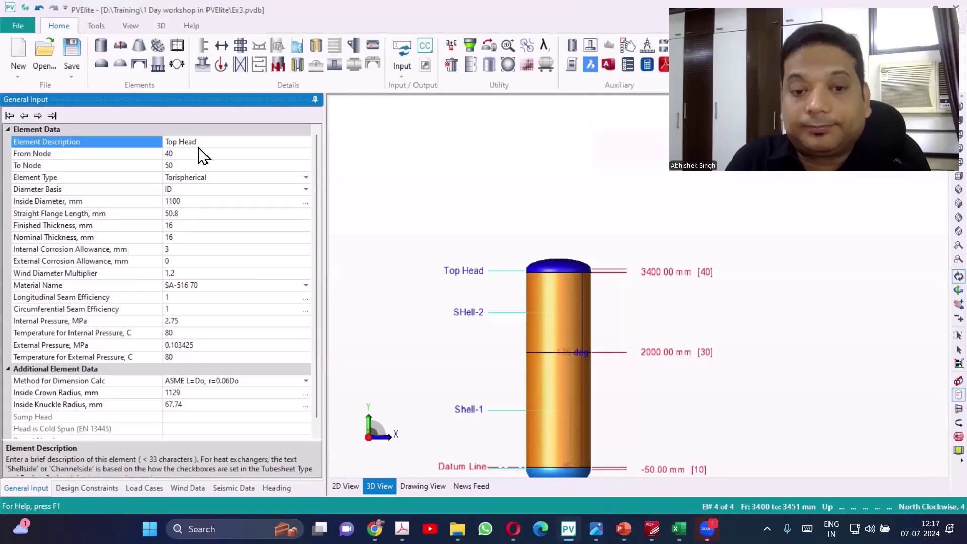
{"action": "left_click", "coordinate": [199, 148]}
{"action": "key", "text": "Down"}
{"action": "key", "text": "Down"}
{"action": "key", "text": "Down"}
{"action": "key", "text": "Down"}
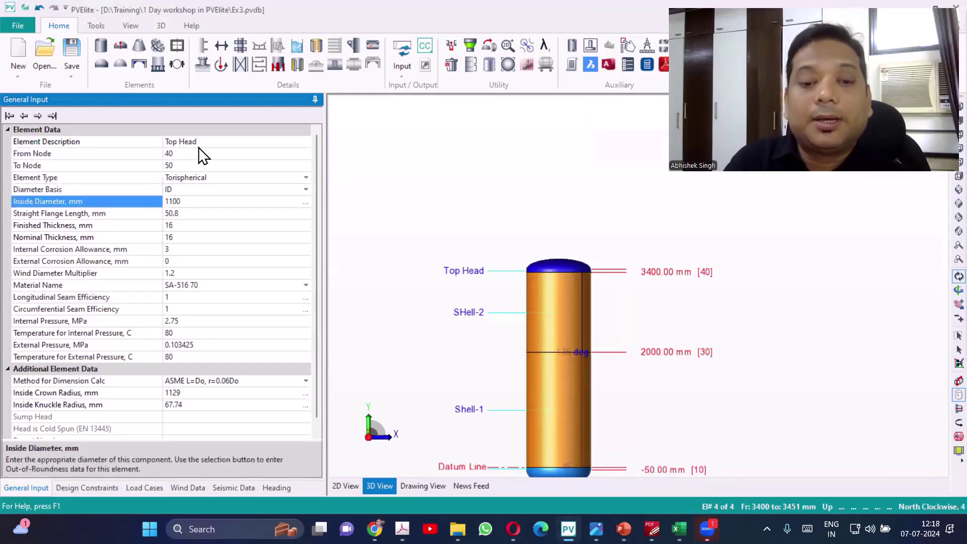
{"action": "key", "text": "Down"}
{"action": "key", "text": "Down"}
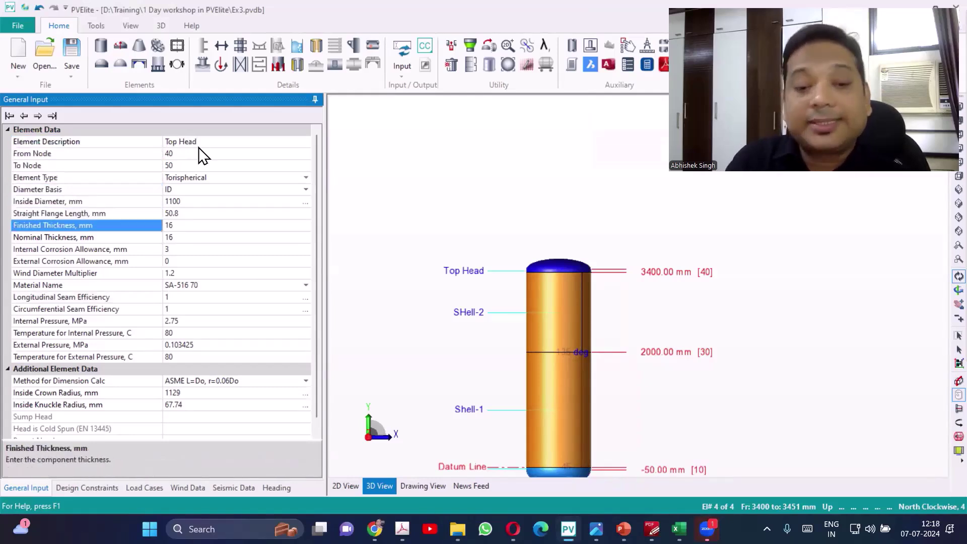
{"action": "key", "text": "Up"}
Set the Top Head's straight flange length to 50 mm and review its corrosion, seam and pressure values
{"action": "type", "text": "50"}
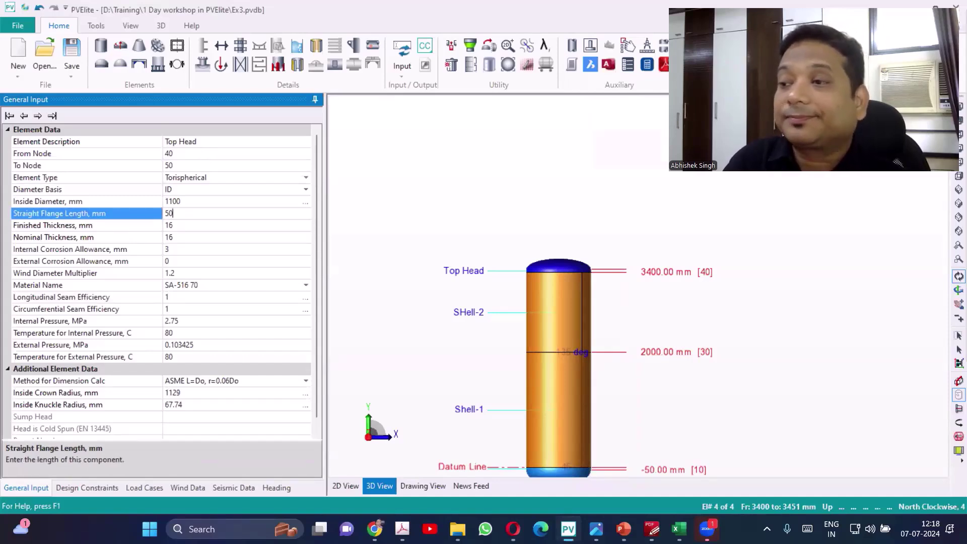
{"action": "key", "text": "Down"}
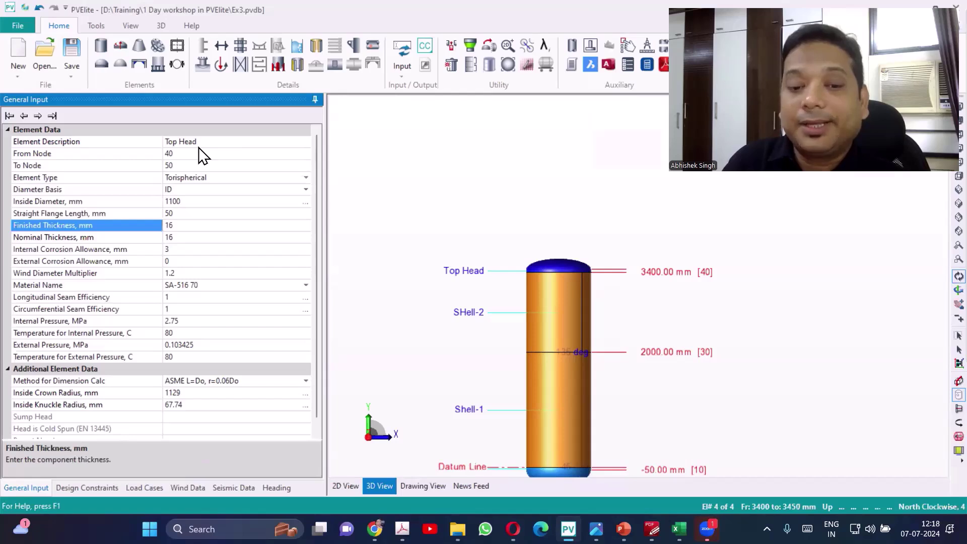
{"action": "key", "text": "Down"}
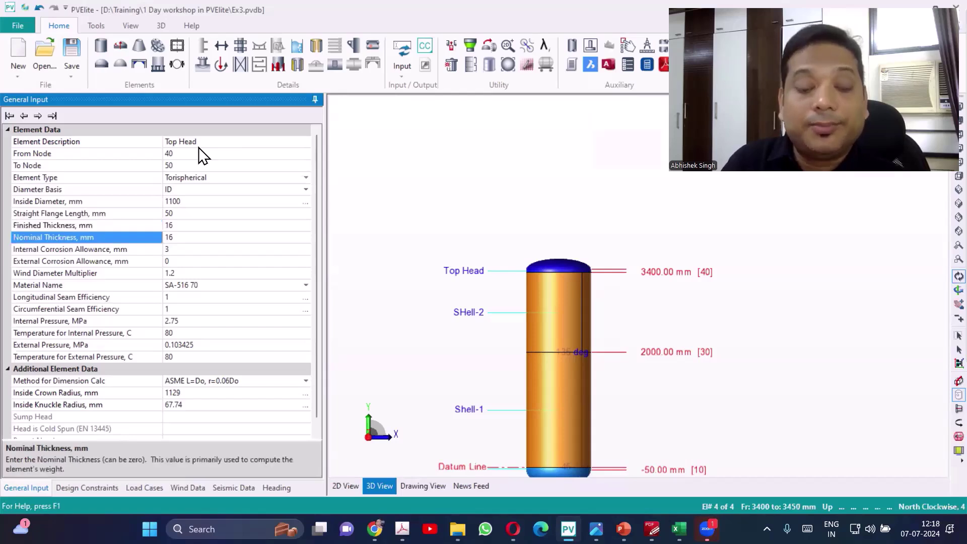
{"action": "key", "text": "Down"}
{"action": "key", "text": "Down"}
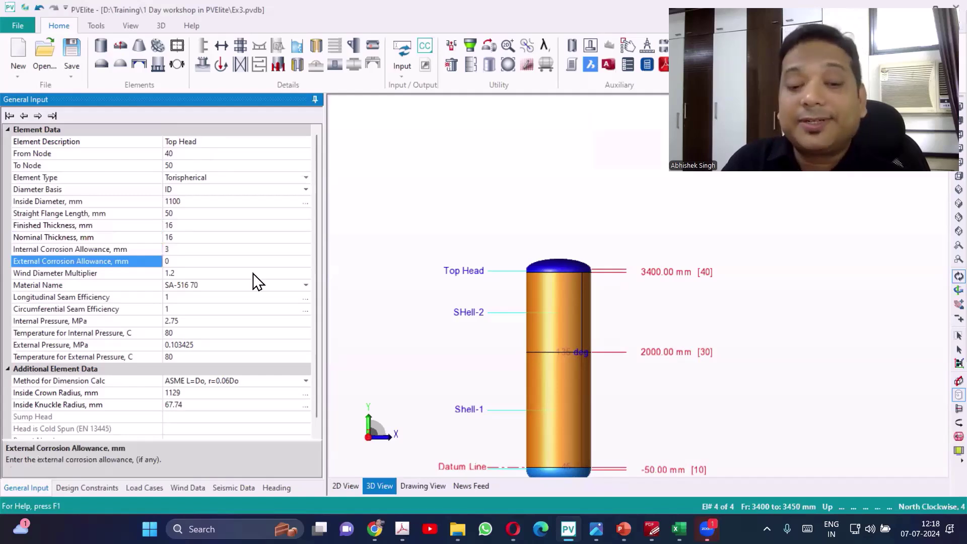
{"action": "key", "text": "Up"}
{"action": "key", "text": "Up"}
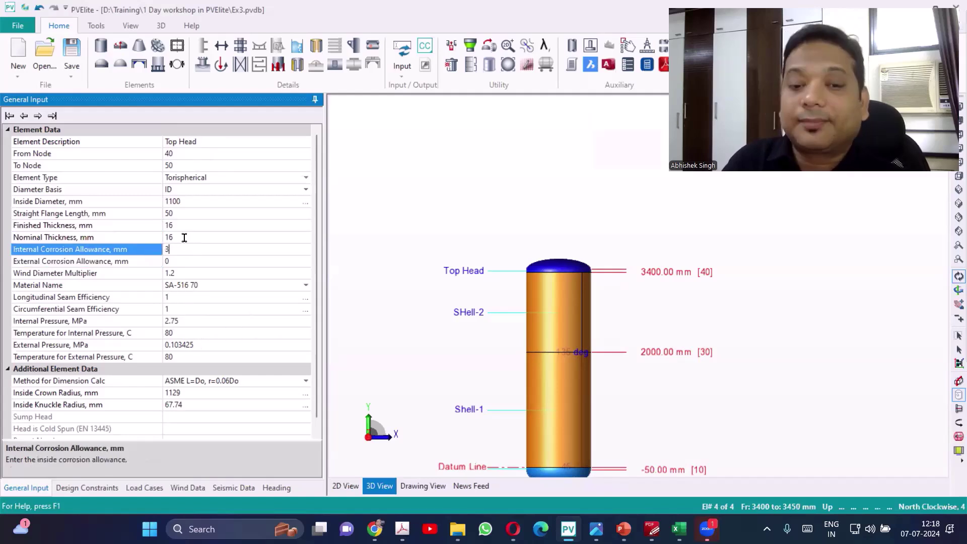
{"action": "left_click", "coordinate": [409, 294]}
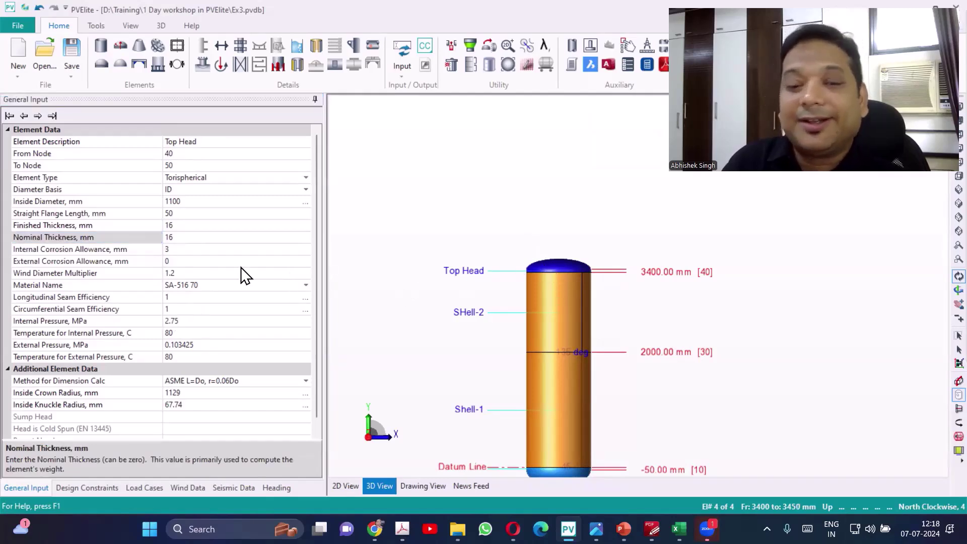
{"action": "left_click", "coordinate": [190, 250]}
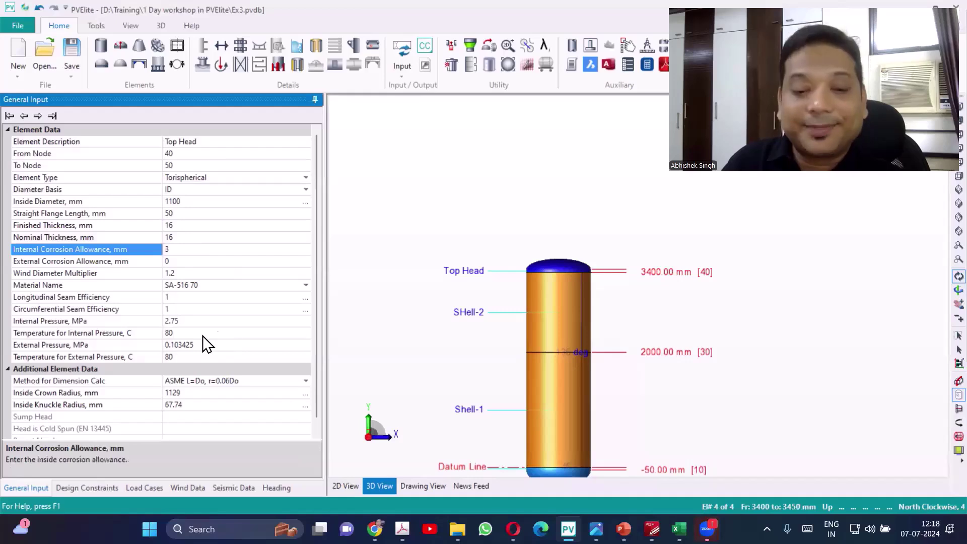
{"action": "left_click", "coordinate": [206, 309]}
{"action": "left_click", "coordinate": [205, 321]}
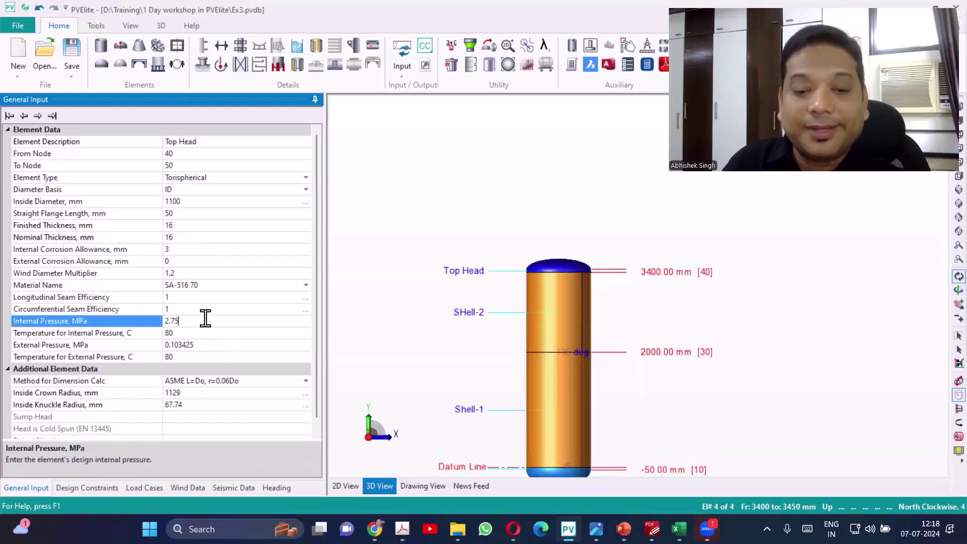
Change the Top Head's finished thickness from 16 to 14 mm
{"action": "left_click", "coordinate": [188, 226]}
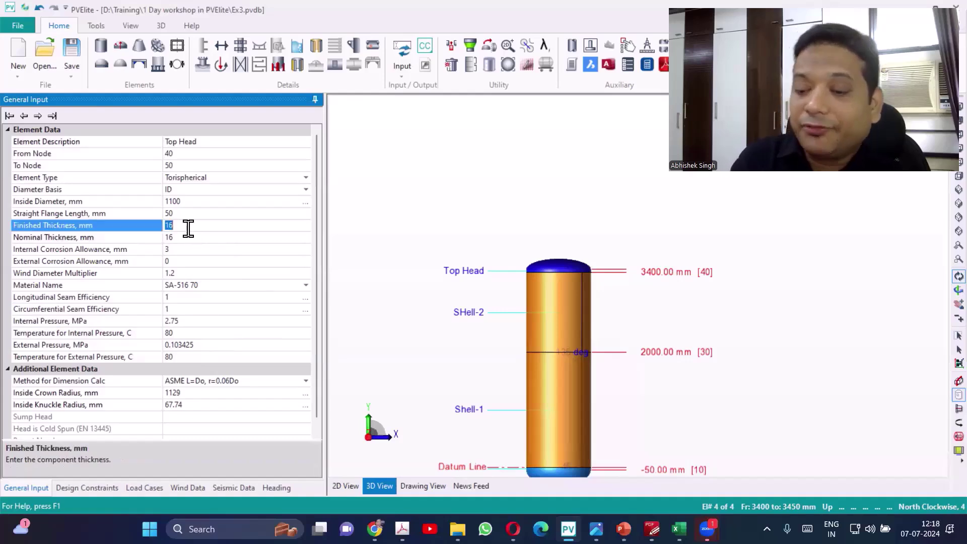
{"action": "key", "text": "BackSpace"}
{"action": "type", "text": "4"}
{"action": "key", "text": "Return"}
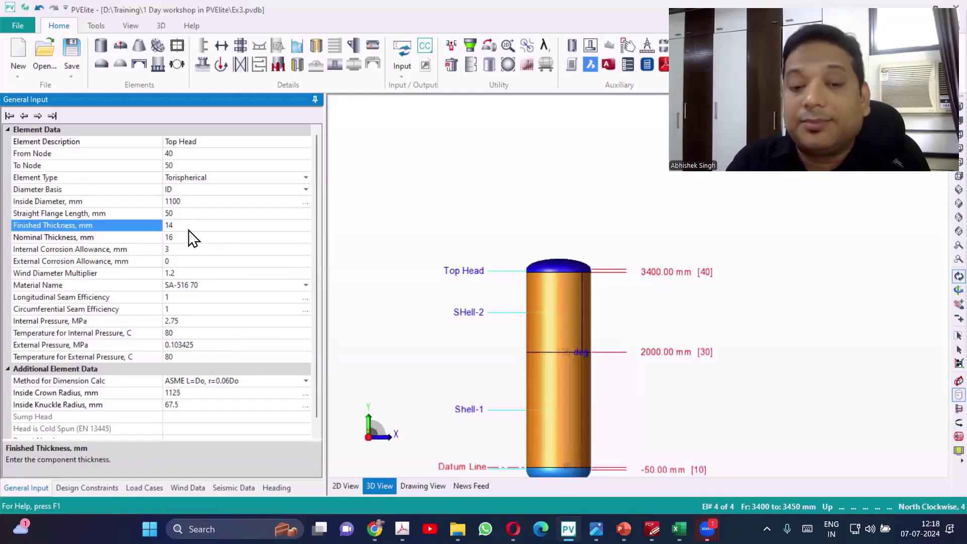
{"action": "key", "text": "Down"}
{"action": "key", "text": "Down"}
{"action": "key", "text": "Down"}
{"action": "key", "text": "Down"}
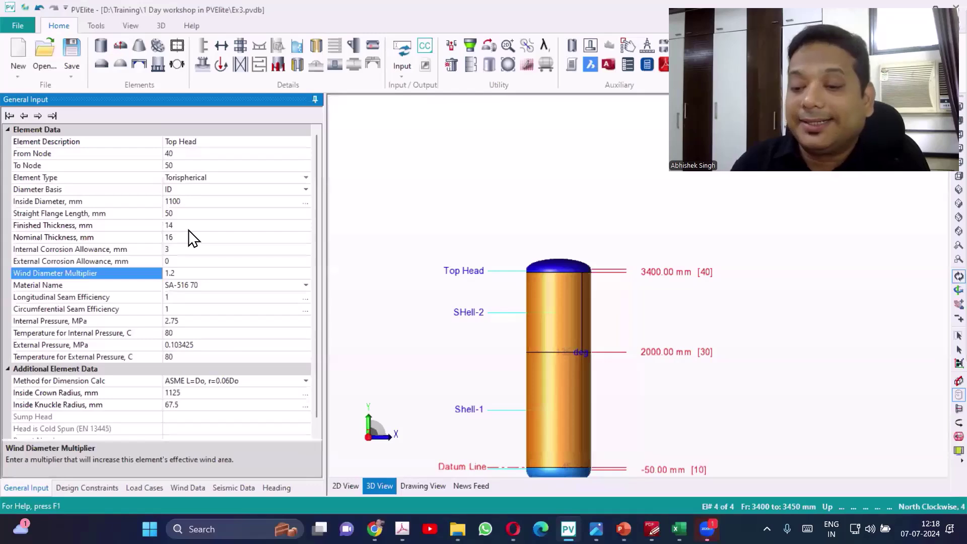
{"action": "left_click", "coordinate": [433, 249]}
{"action": "scroll", "coordinate": [483, 157], "scroll_direction": "down", "scroll_amount": 2}
{"action": "scroll", "coordinate": [586, 307], "scroll_direction": "up", "scroll_amount": 3}
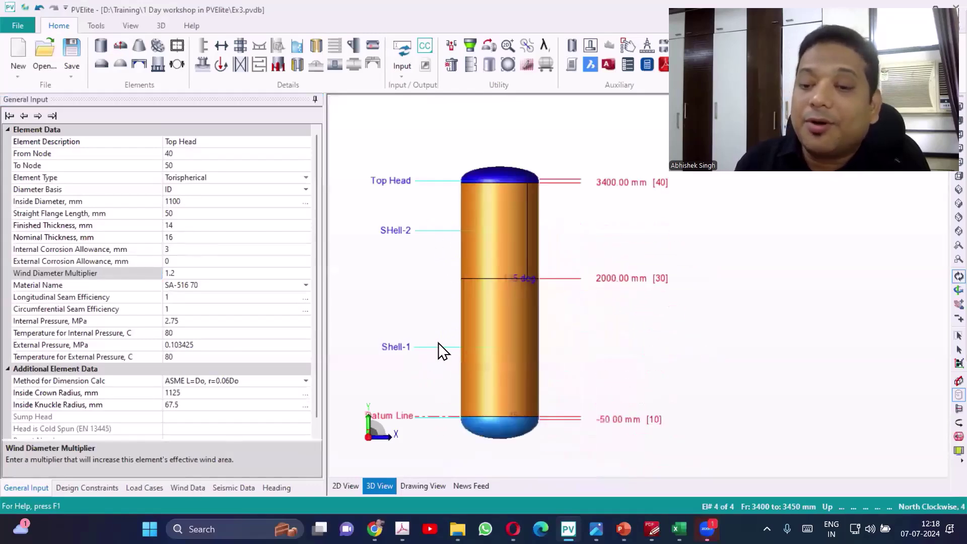